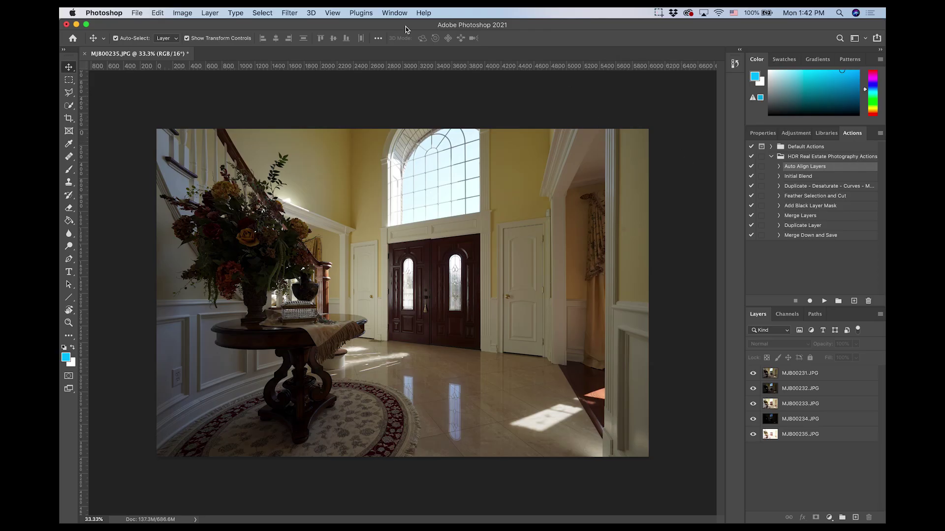
- Select all five exposure layers, MJB00231.JPG through MJB00235.JPG, and run the Auto Align Layers action on them
left_click(396, 13)
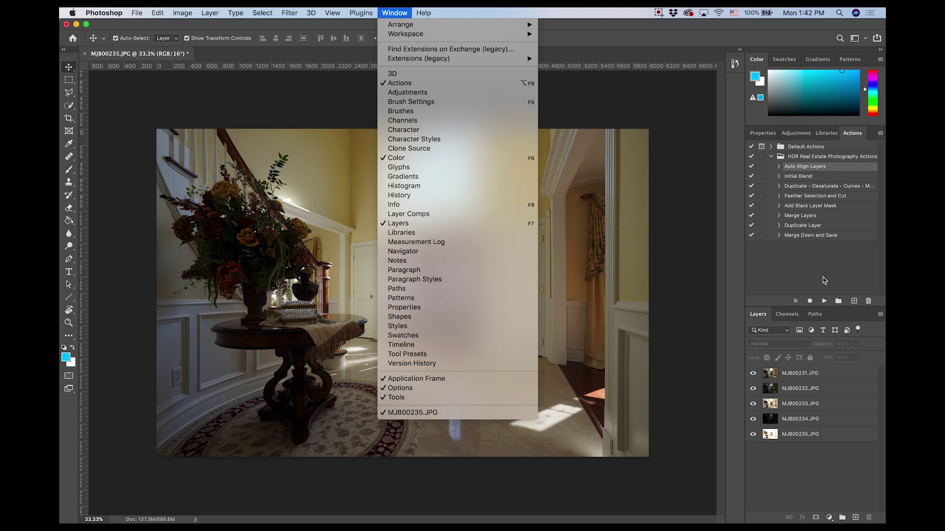
left_click(825, 280)
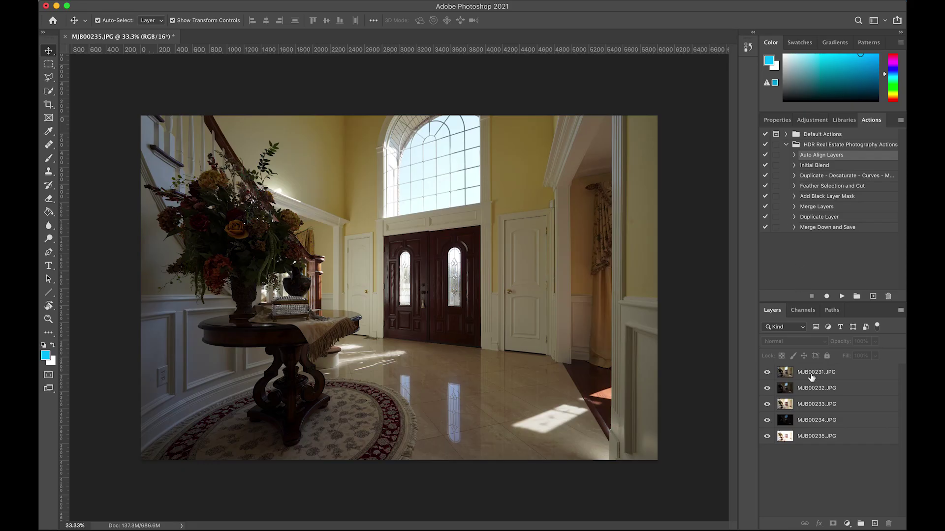
left_click(812, 376)
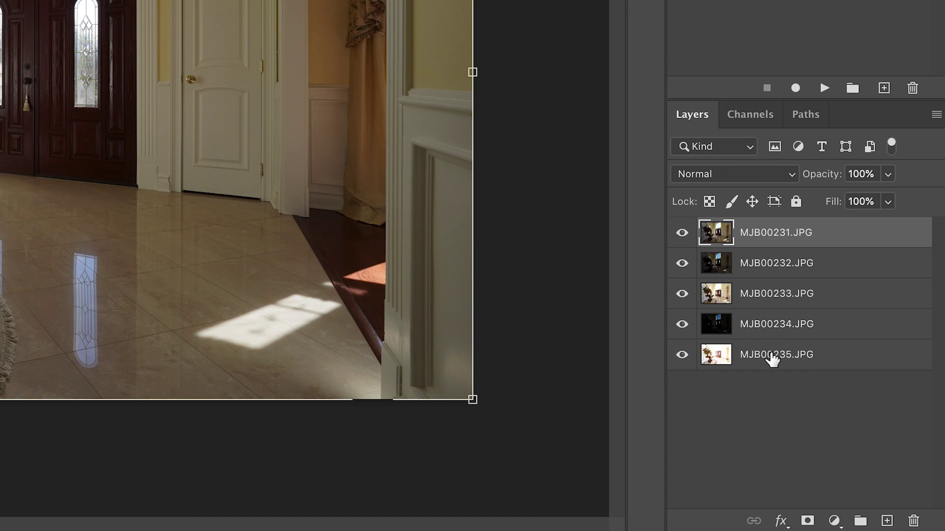
left_click(771, 360, "shift")
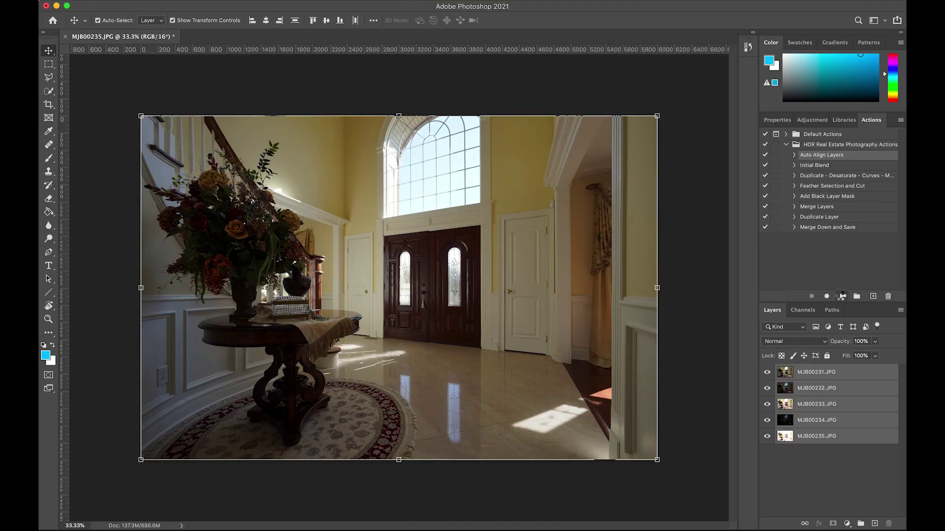
left_click(842, 295)
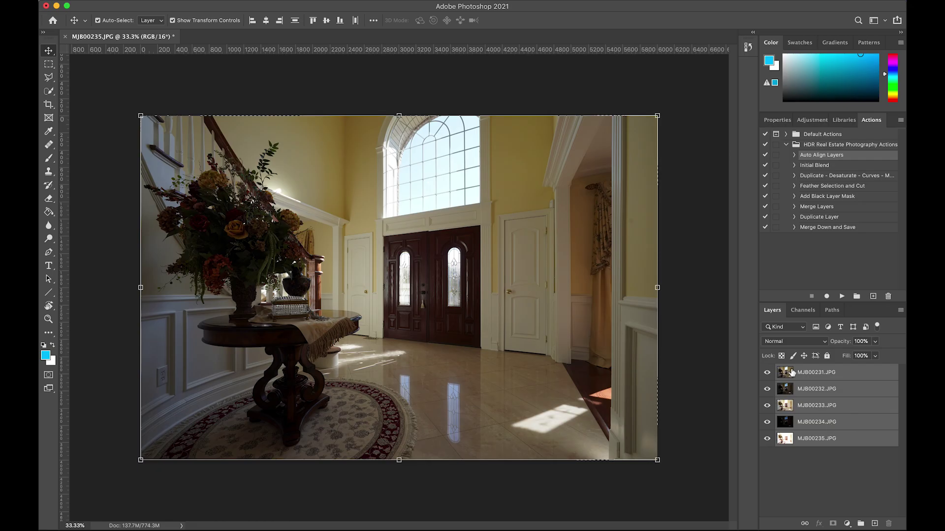
- Move the MJB00233.JPG layer to the top of the layer stack
left_click(695, 416)
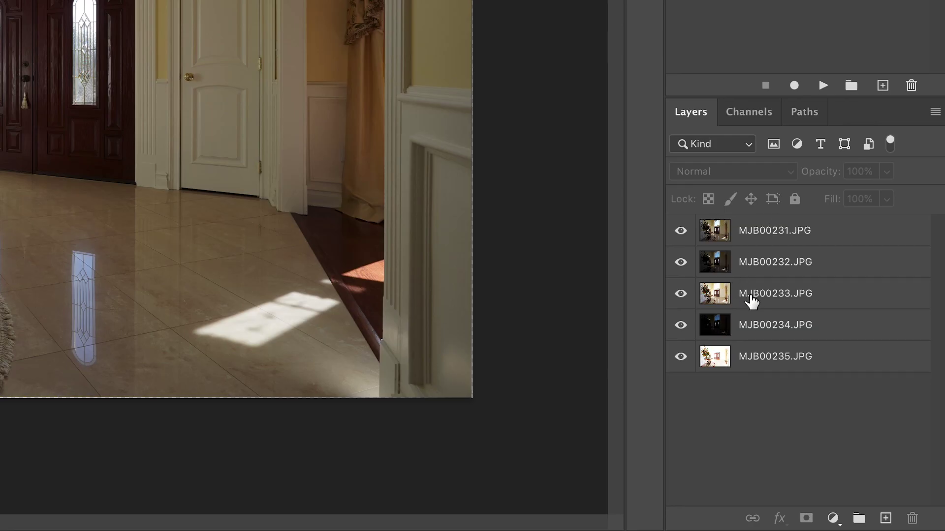
left_click(804, 408)
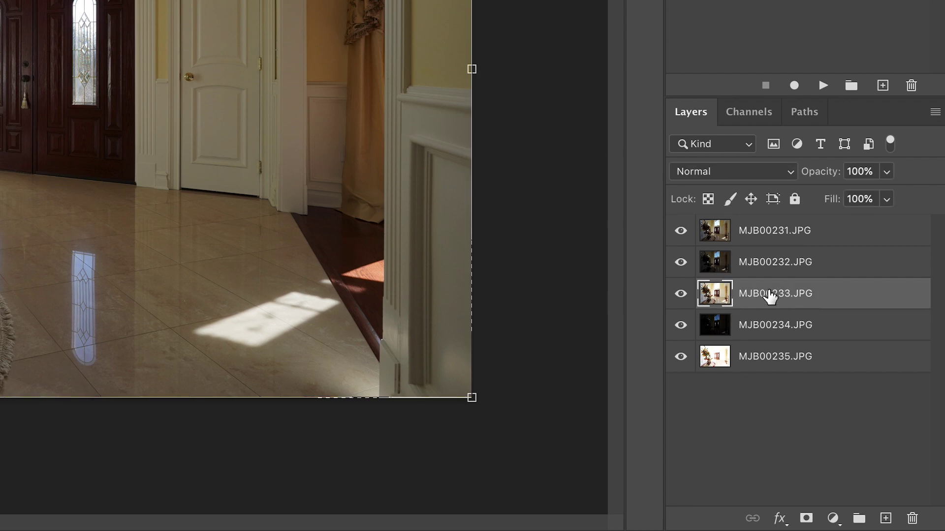
left_click_drag(719, 304, 709, 230)
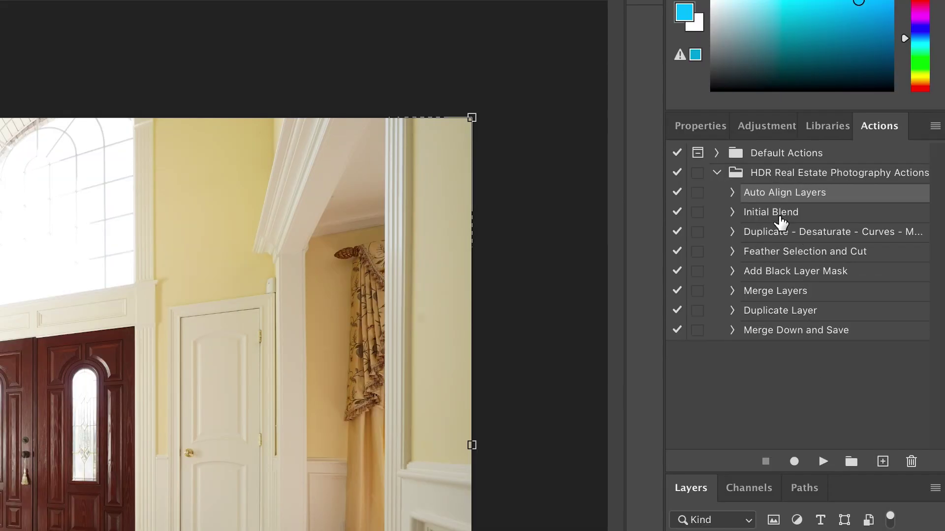
- Run the Initial Blend action on the MJB00233.JPG layer to give it a gray-filled mask
left_click(775, 213)
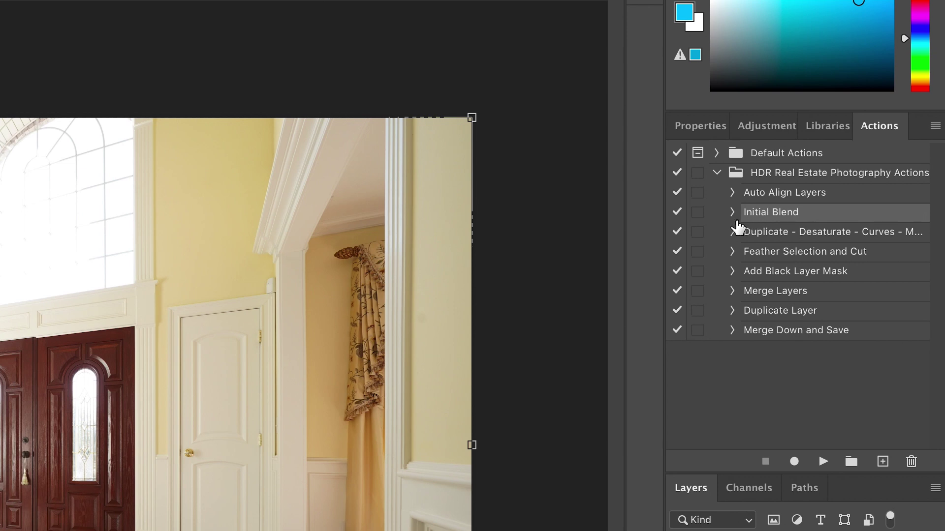
left_click(732, 213)
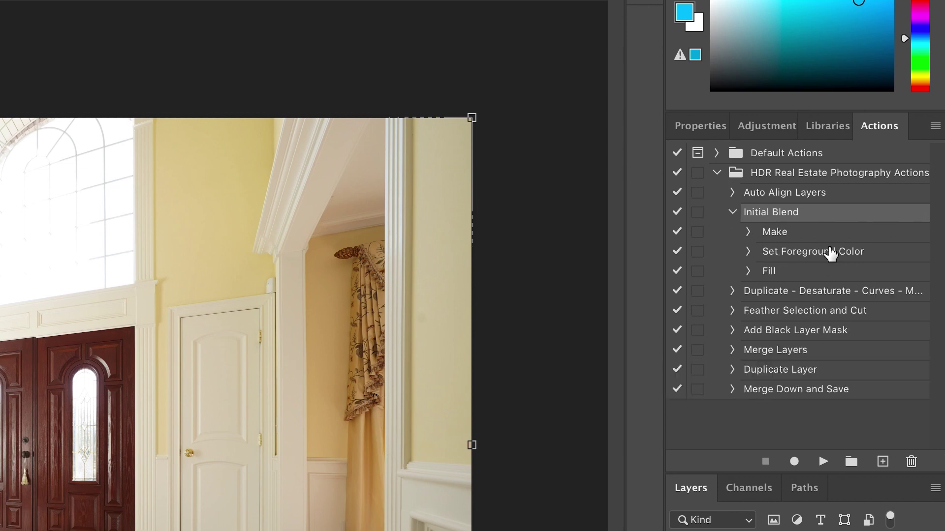
left_click(735, 215)
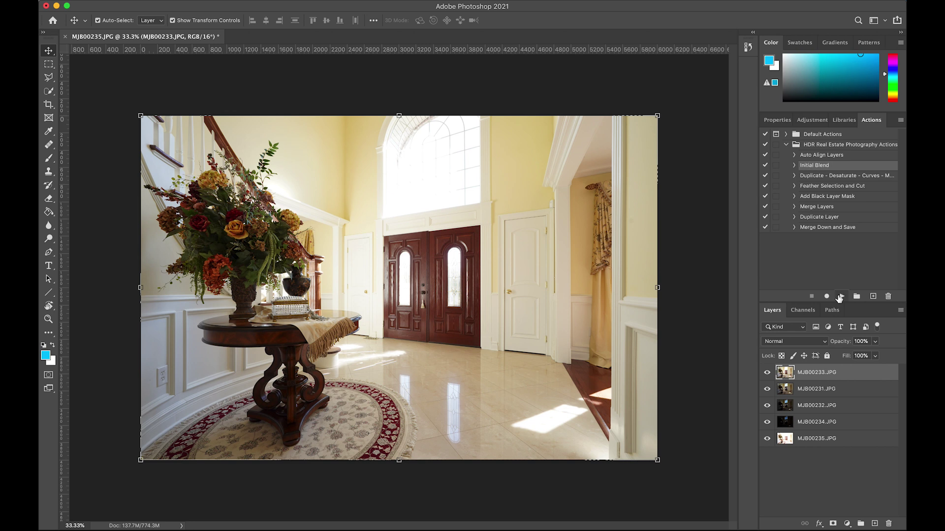
left_click(841, 297)
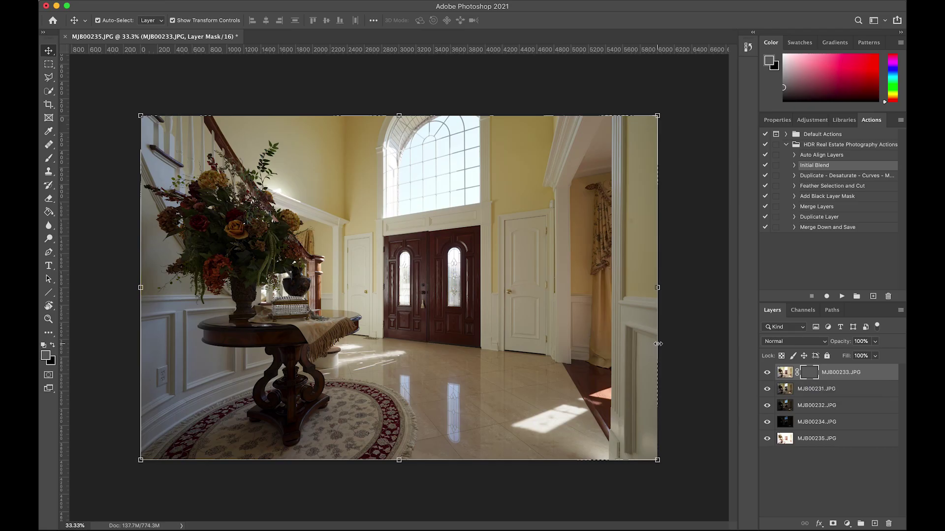
- Compare the image with the MJB00233.JPG layer mask disabled and enabled
left_click(811, 377, "shift")
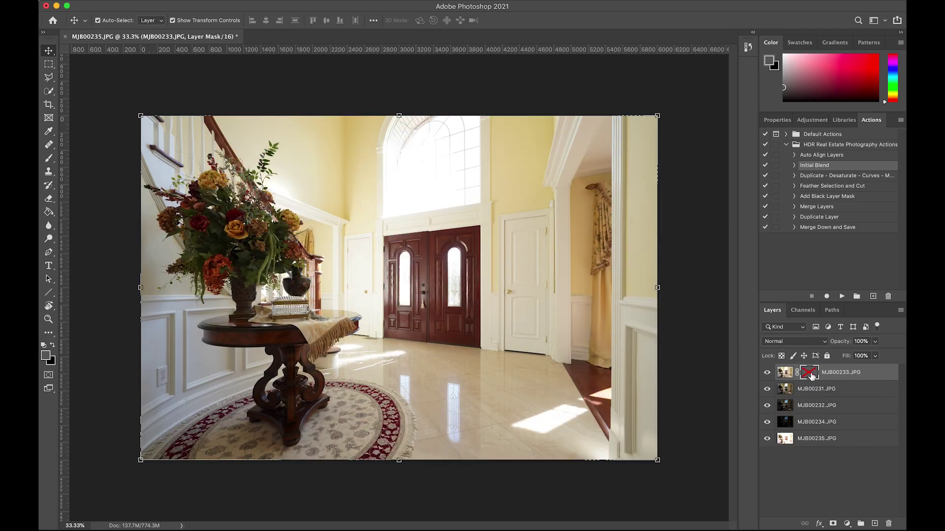
left_click(811, 377, "shift")
left_click(811, 377, "shift")
left_click(811, 377, "shift")
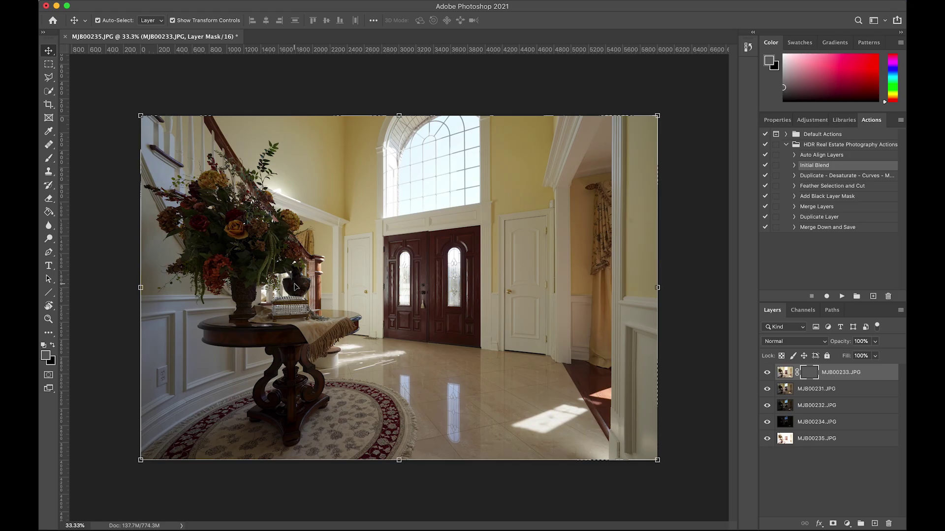
- Set up a Soft Round brush with 25% hardness and white as the foreground color
key("b")
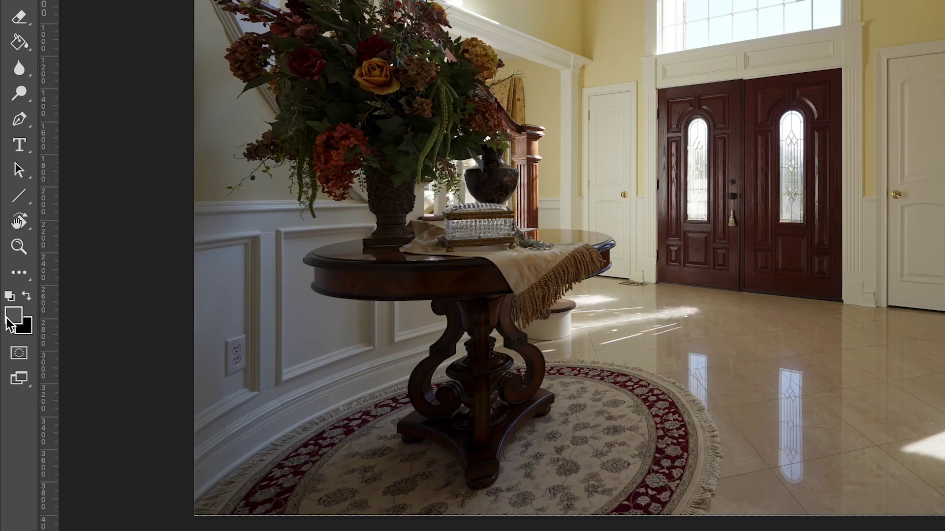
left_click(9, 293)
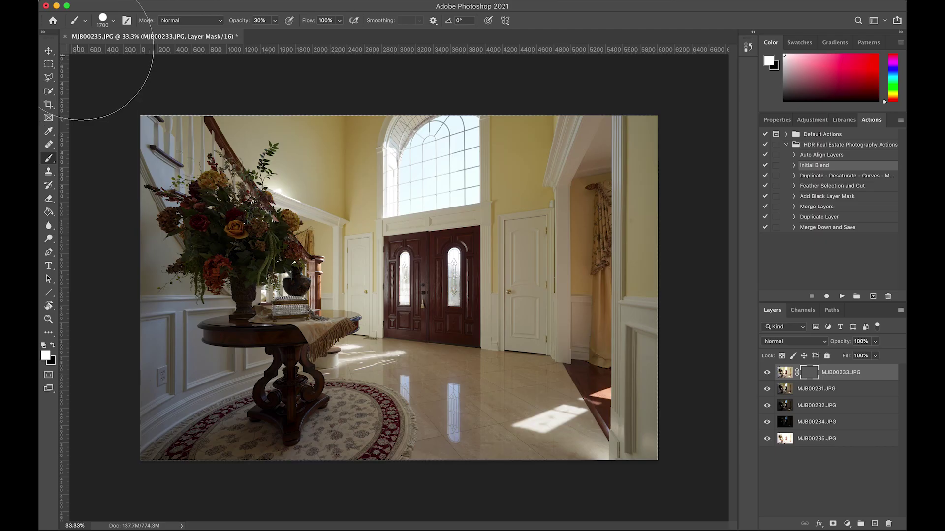
left_click(108, 20)
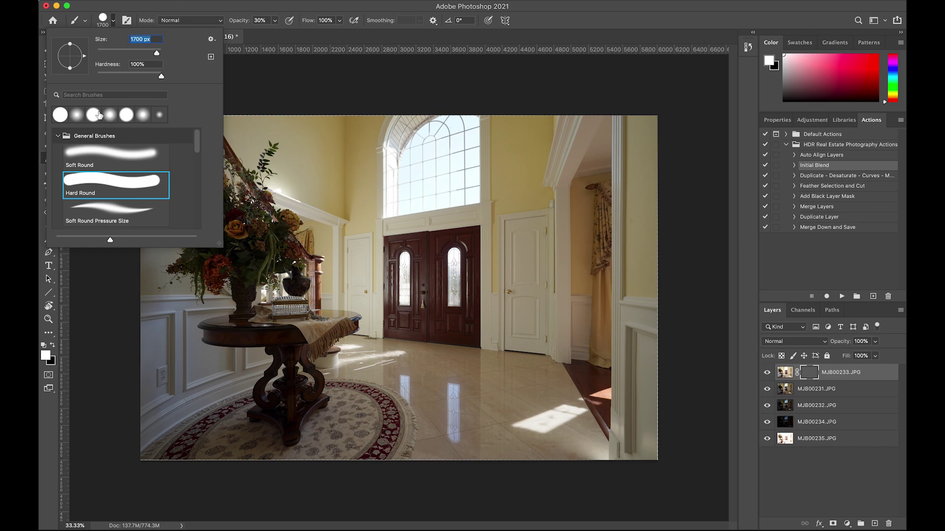
left_click(99, 152)
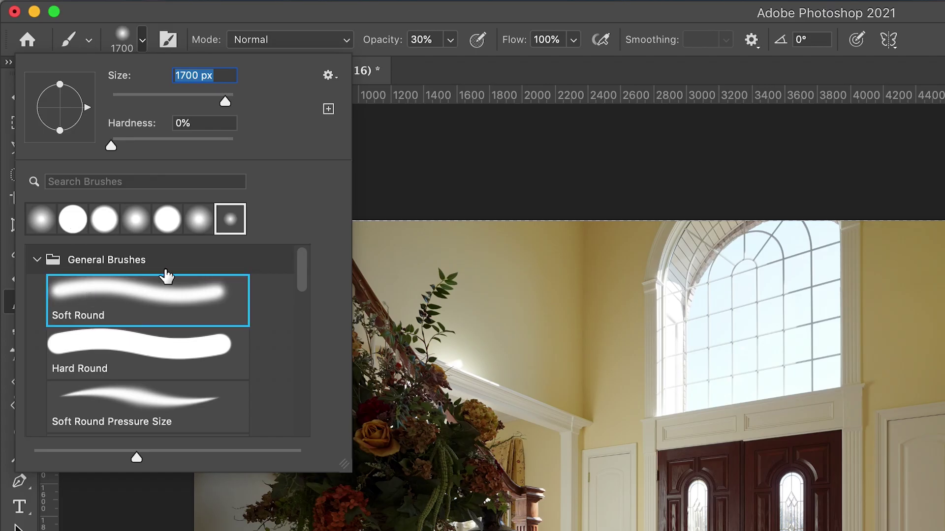
left_click_drag(111, 146, 143, 146)
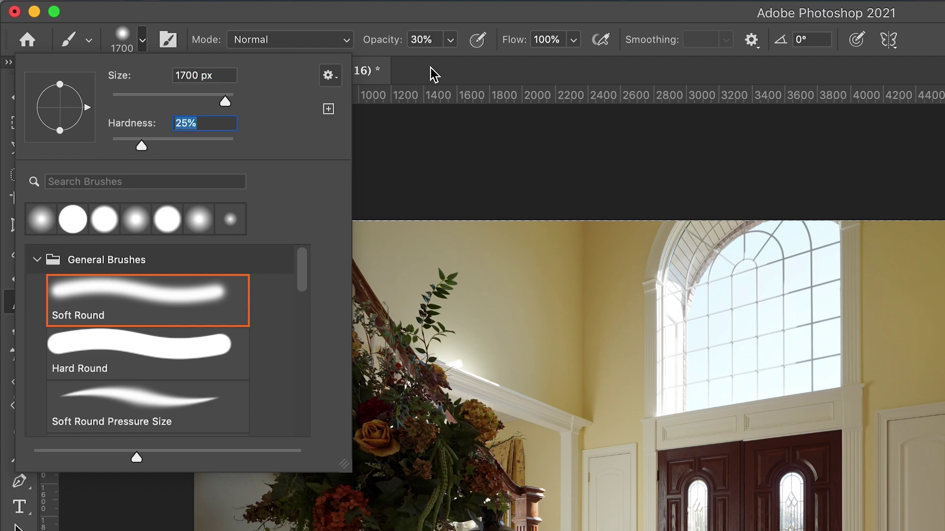
- Paint white on the MJB00233.JPG mask at 100% opacity and 5% flow with a 2200 px brush to brighten the foyer's dark areas
left_click(433, 40)
left_click(450, 39)
left_click_drag(450, 63, 491, 62)
left_click(574, 39)
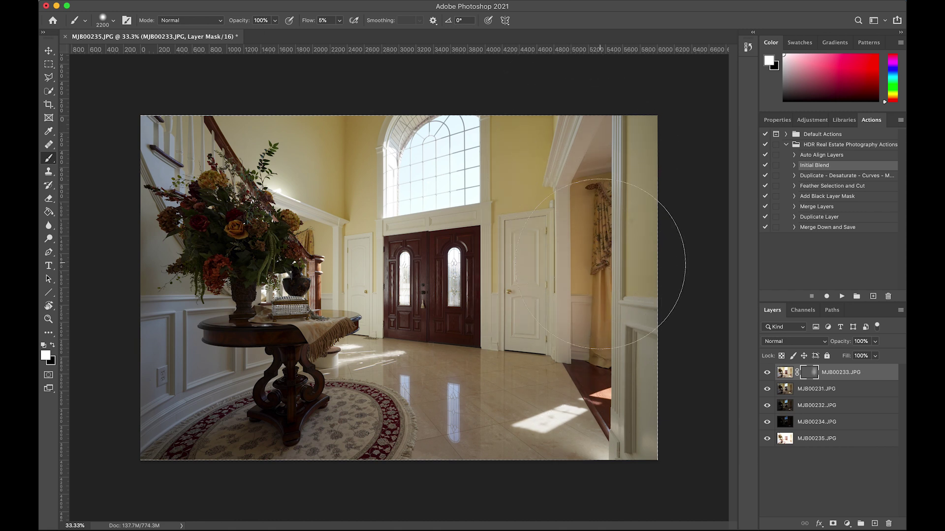
mouse_move(599, 419)
left_mouse_down()
mouse_move(517, 437)
mouse_move(422, 405)
mouse_move(369, 268)
left_mouse_up()
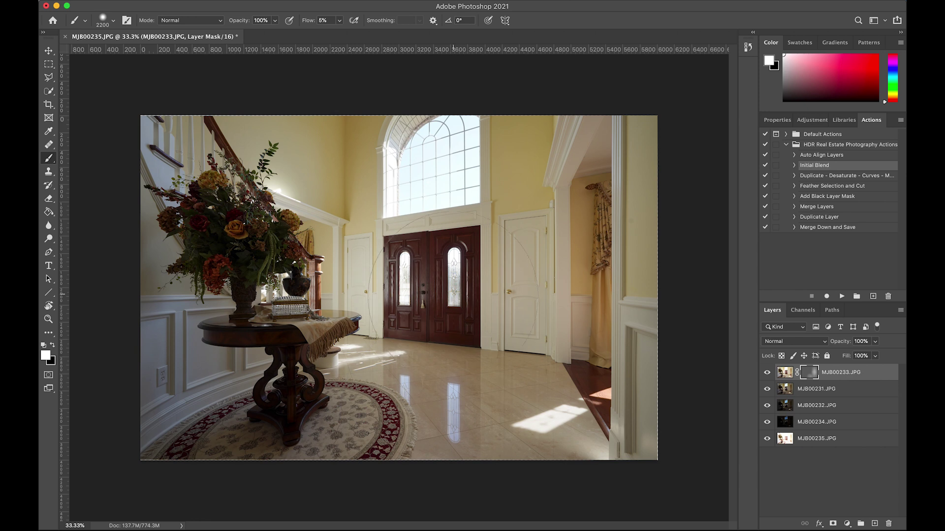
mouse_move(301, 171)
left_mouse_down()
mouse_move(186, 369)
mouse_move(222, 448)
mouse_move(251, 391)
mouse_move(317, 392)
mouse_move(178, 397)
mouse_move(226, 180)
left_mouse_up()
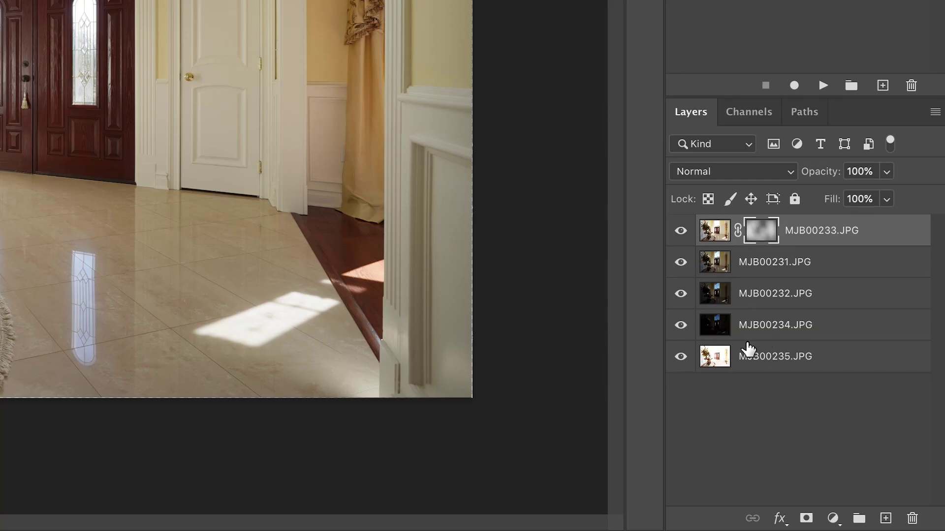
- Move the MJB00235.JPG layer to the top of the stack and run the Add Black Layer Mask action on it
left_click(800, 422)
left_click(795, 439)
left_click_drag(737, 364, 726, 223)
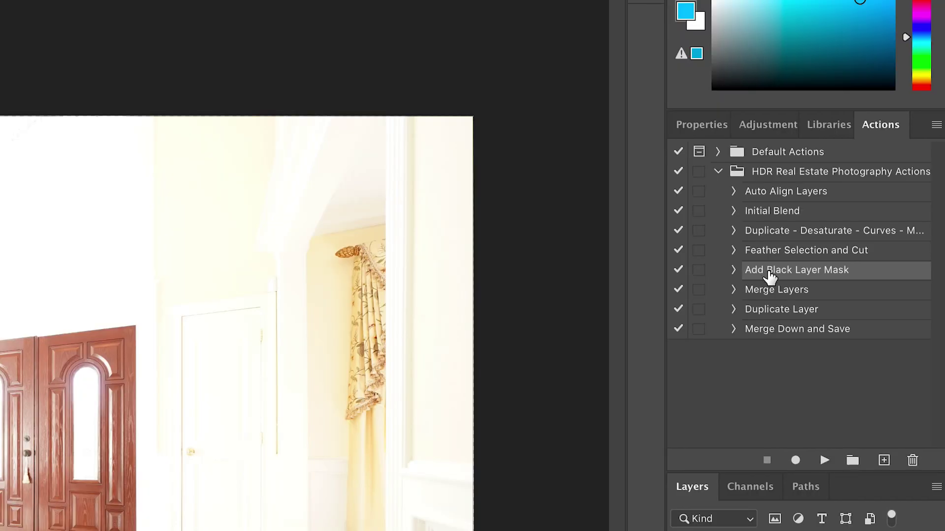
left_click(766, 268)
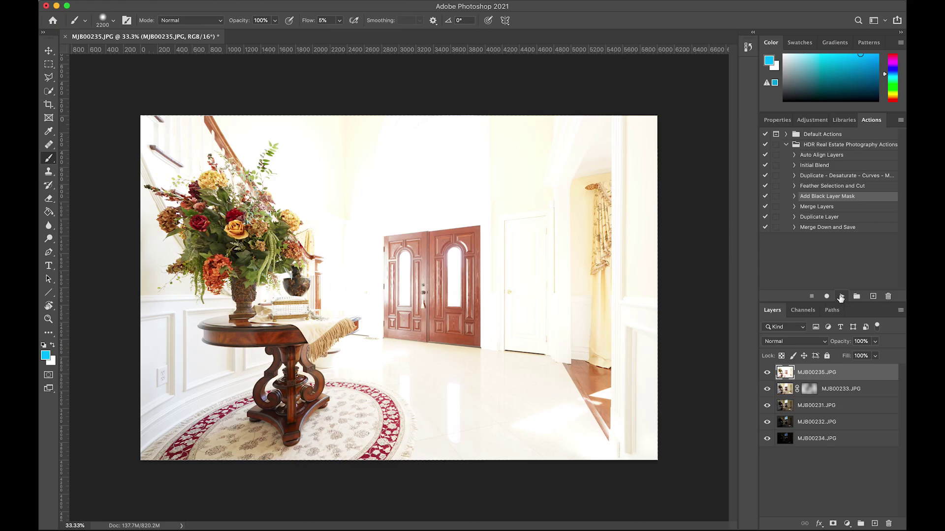
left_click(824, 460)
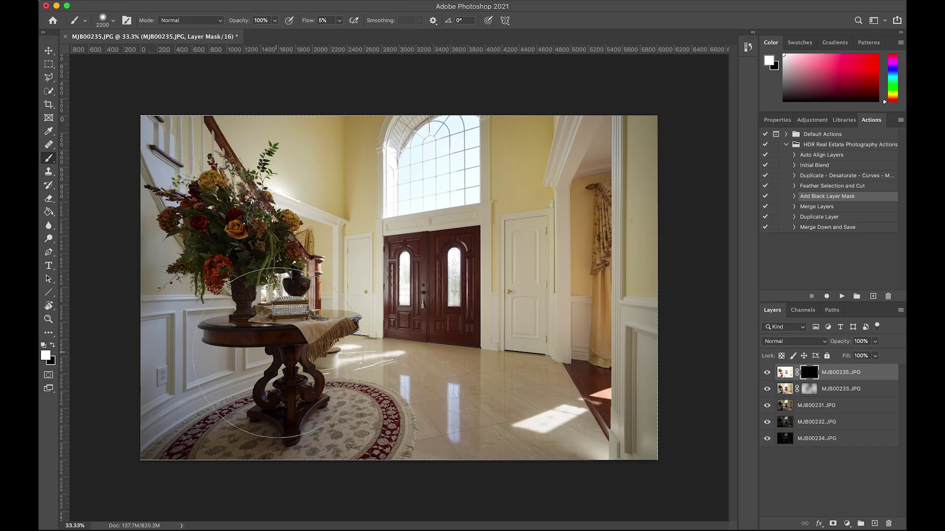
- Paint white on the MJB00235.JPG mask over the dark table, wall and floor areas, undoing one unwanted stroke
mouse_move(276, 352)
left_mouse_down()
mouse_move(275, 385)
mouse_move(291, 372)
mouse_move(265, 366)
mouse_move(295, 351)
mouse_move(301, 391)
mouse_move(240, 294)
mouse_move(235, 261)
mouse_move(246, 279)
mouse_move(248, 225)
mouse_move(258, 269)
mouse_move(254, 276)
mouse_move(241, 257)
mouse_move(248, 299)
mouse_move(333, 383)
mouse_move(297, 203)
mouse_move(327, 143)
left_mouse_up()
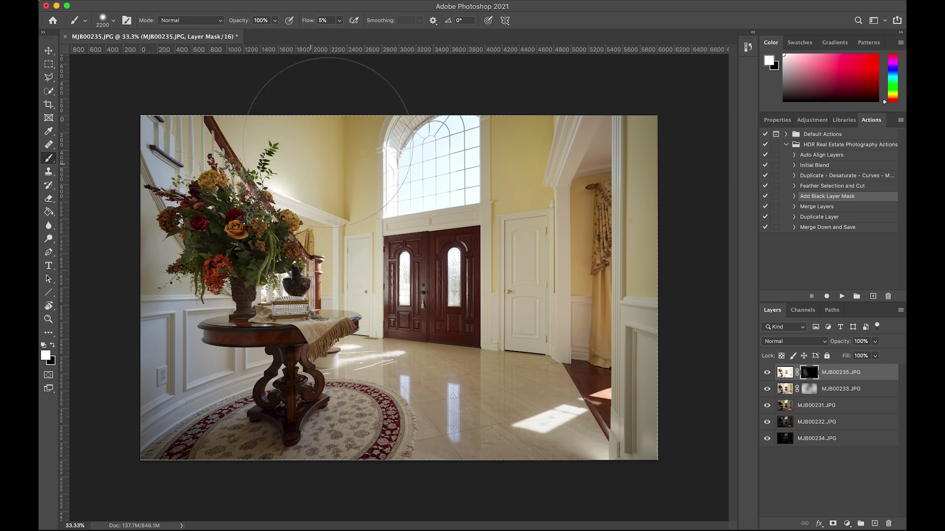
left_click(580, 375)
mouse_move(585, 278)
left_mouse_down()
mouse_move(596, 330)
mouse_move(580, 363)
mouse_move(453, 416)
mouse_move(537, 389)
left_mouse_up()
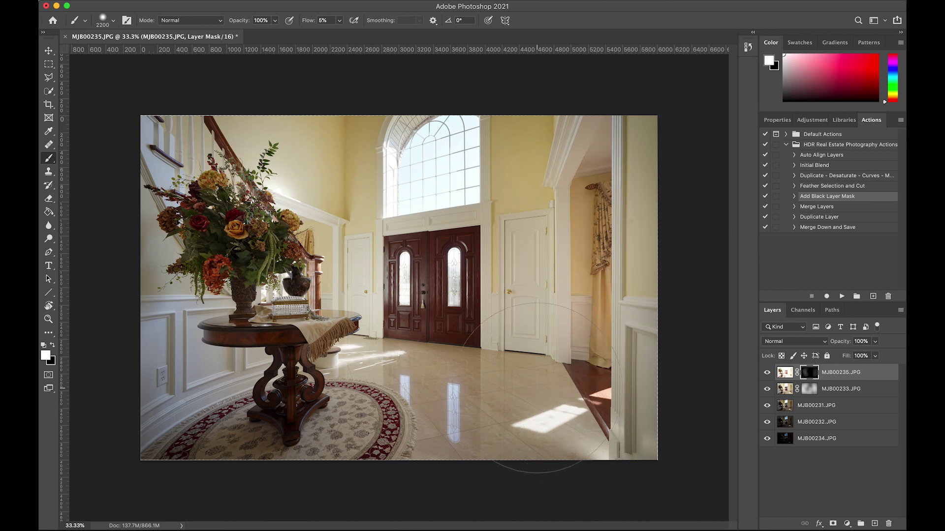
key("super+z")
left_click(276, 432)
left_click(183, 424)
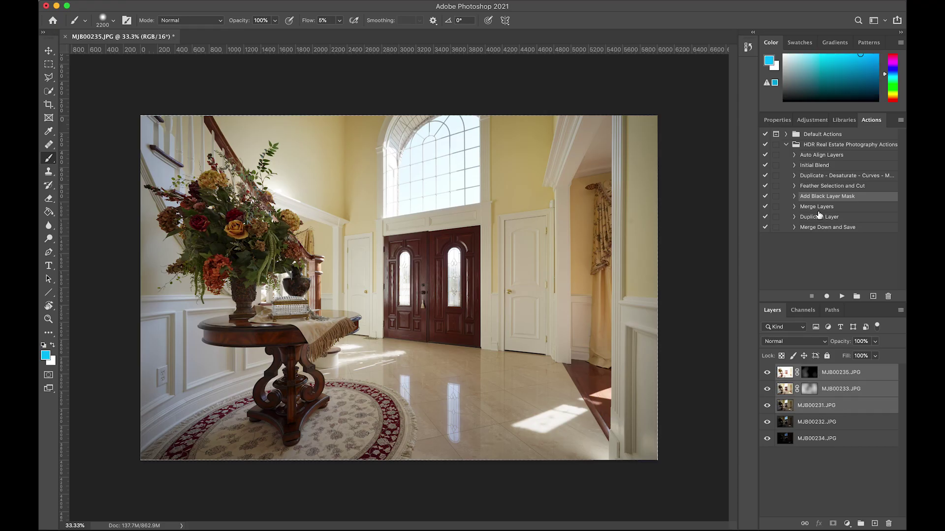
- Merge the MJB00235.JPG, MJB00233.JPG and MJB00231.JPG layers with the Merge Layers action
left_click(817, 208)
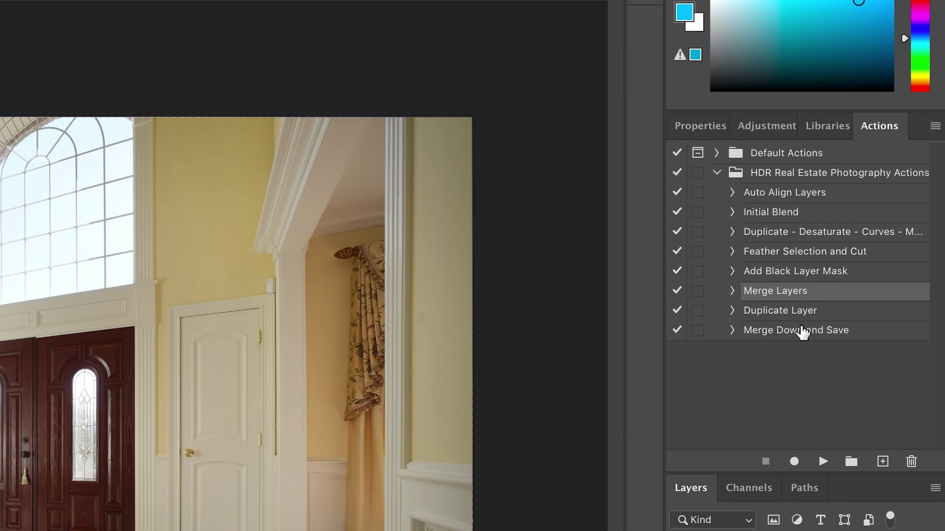
left_click(823, 462)
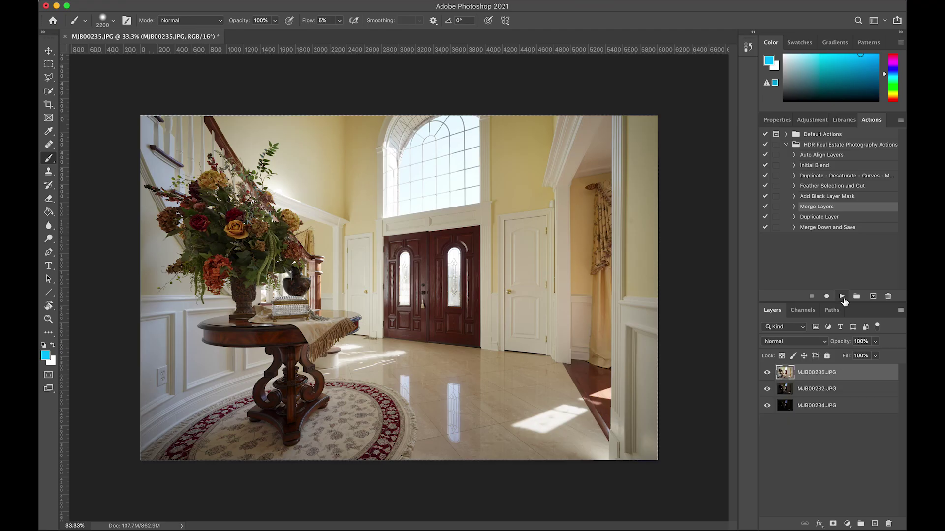
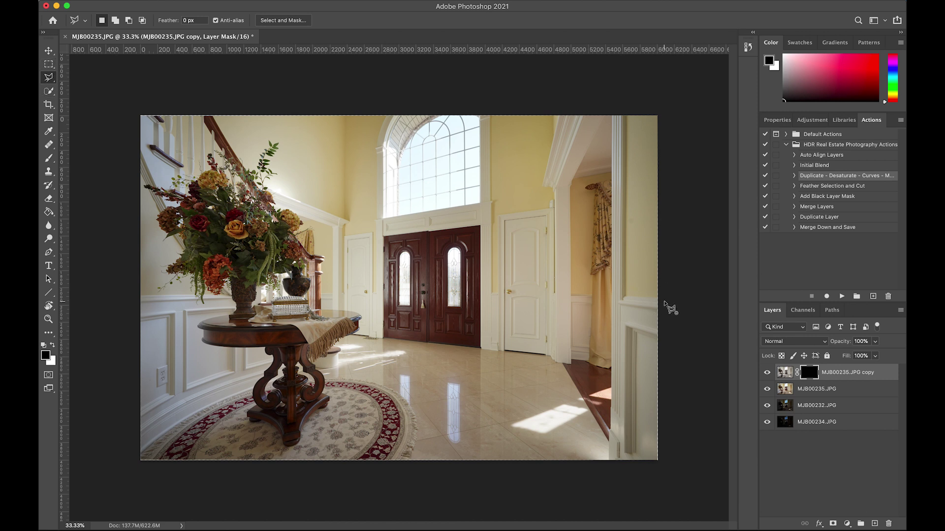
- Start a Polygonal Lasso outline at the far-right wall's chair rail, going up the fluted column's edge and across to the crown molding
scroll(670, 308, "up", 2)
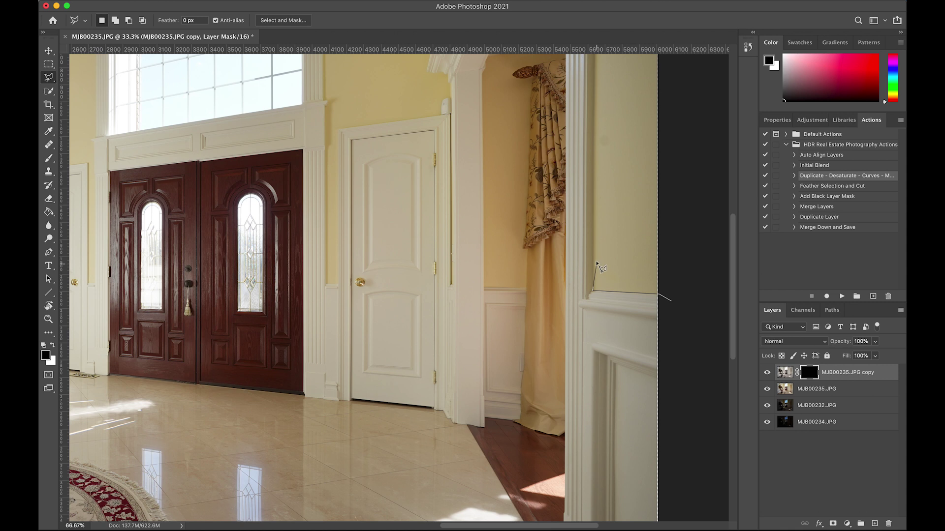
scroll(595, 296, "up", 5)
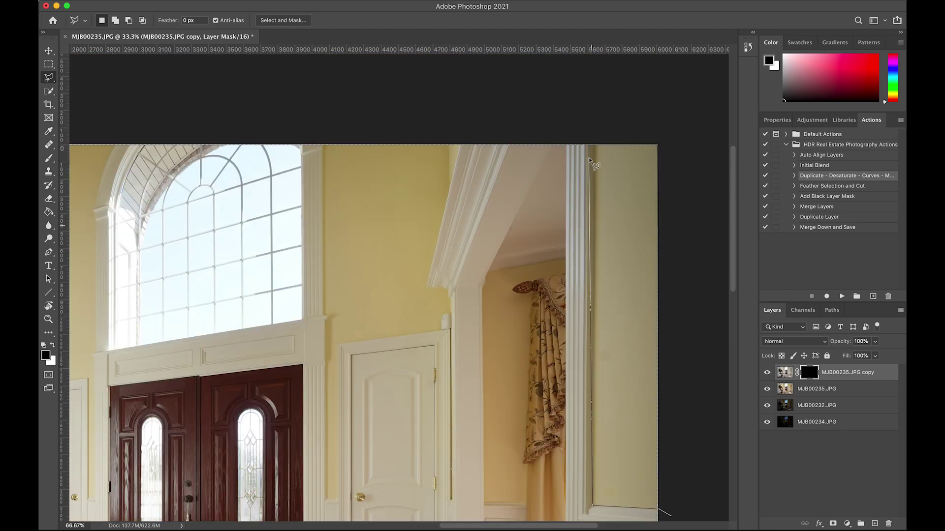
left_click(595, 132)
left_click(462, 143)
scroll(450, 190, "down", 2)
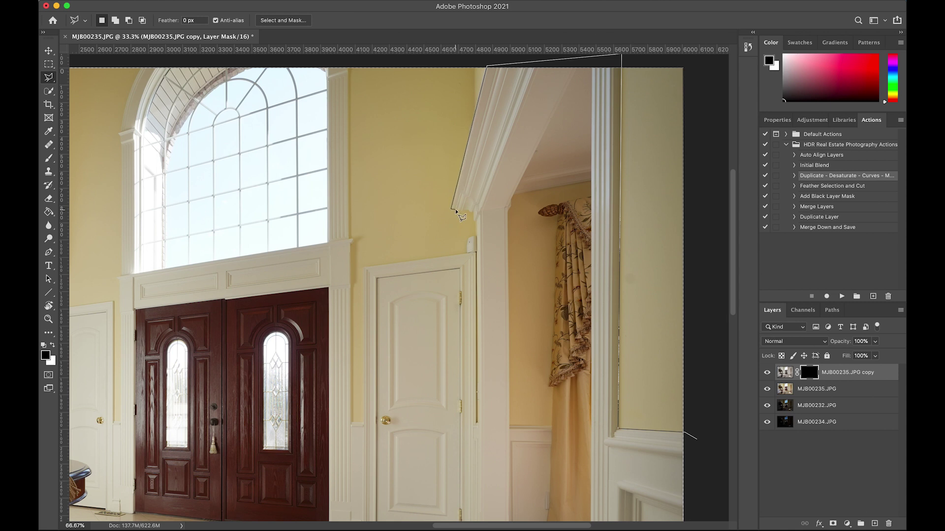
- Extend the lasso outline around the crown molding's lower end and the small white wall sensor to the right door's casing
scroll(463, 210, "up", 5)
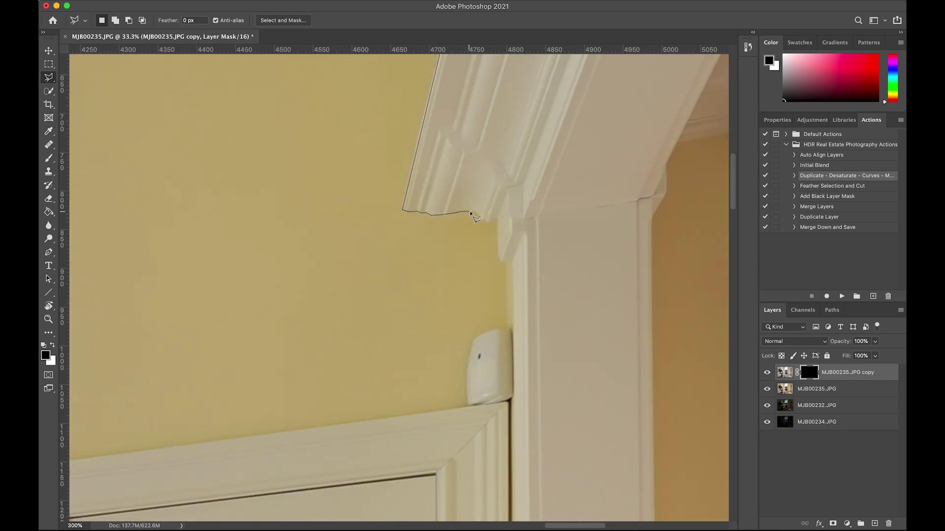
scroll(512, 265, "down", 5)
left_click(508, 175)
left_click(471, 183)
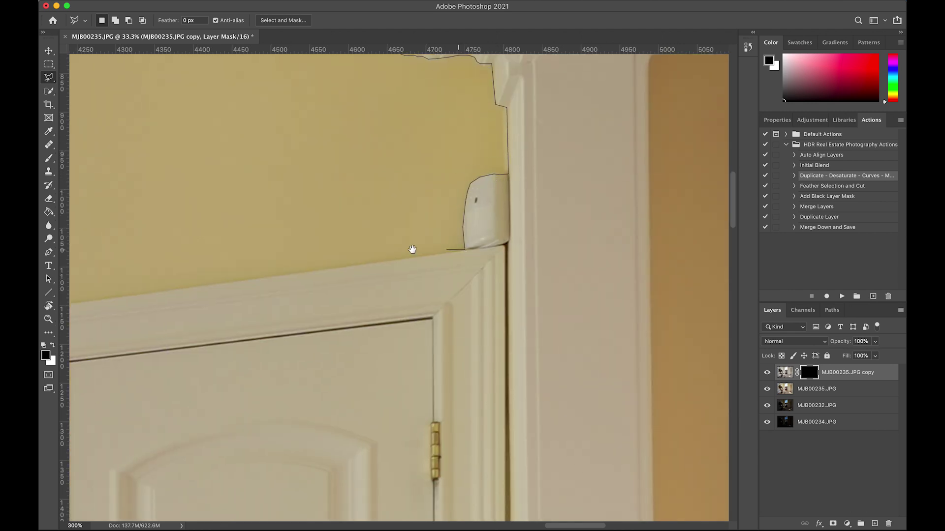
- Extend the lasso outline along the right white door's casing and across the base of the narrow yellow wall strip
left_click_drag(413, 249, 673, 227)
left_click(261, 294)
left_click_drag(272, 244, 276, 55)
left_click(263, 298)
left_click(207, 297)
- Trace the pilaster between the yellow strip and front doors upward, around the cornice end to the photo's upper edge
left_click_drag(212, 64, 231, 443)
left_click(227, 229)
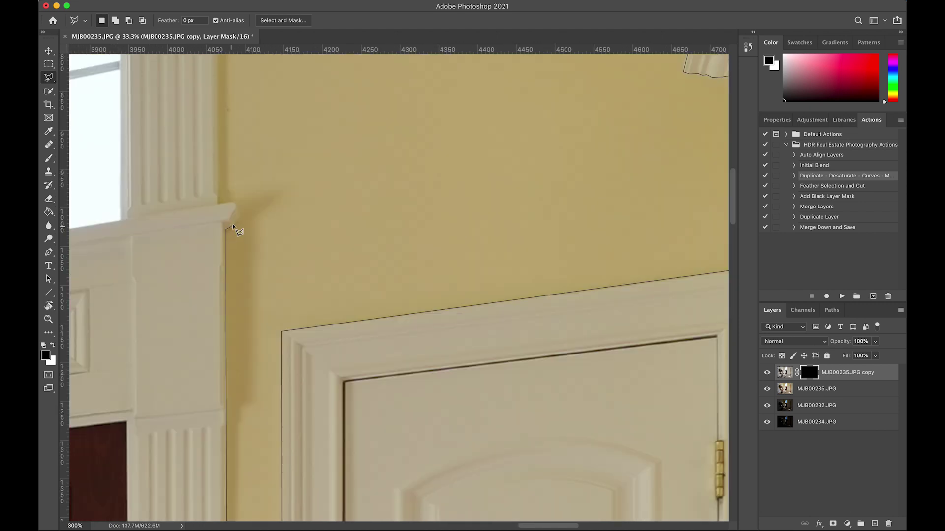
left_click(236, 204)
left_click(218, 204)
left_click_drag(221, 206, 289, 270)
left_click(260, 137)
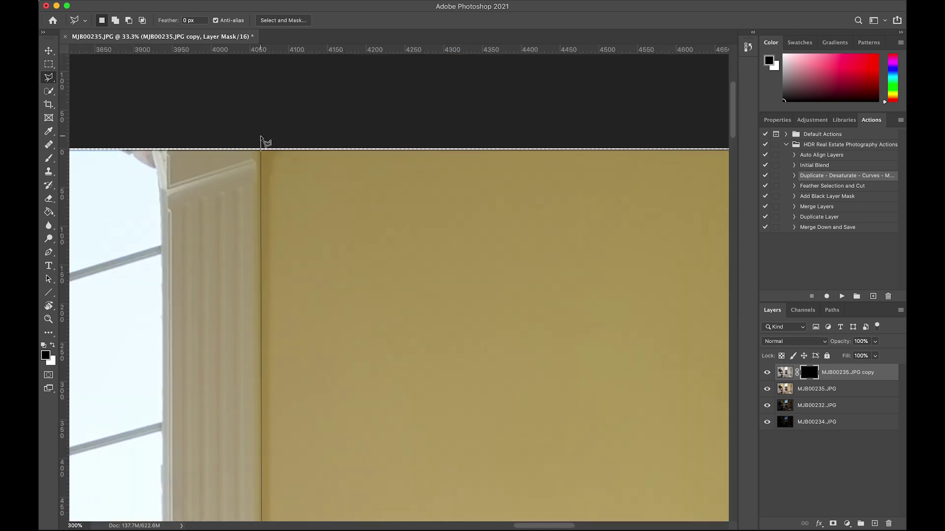
- Carry the lasso outline above the arched window and down the arch trim's left outer edge, around its capital
left_click_drag(363, 138, 411, 131)
scroll(411, 131, "left", 8)
left_click(265, 102)
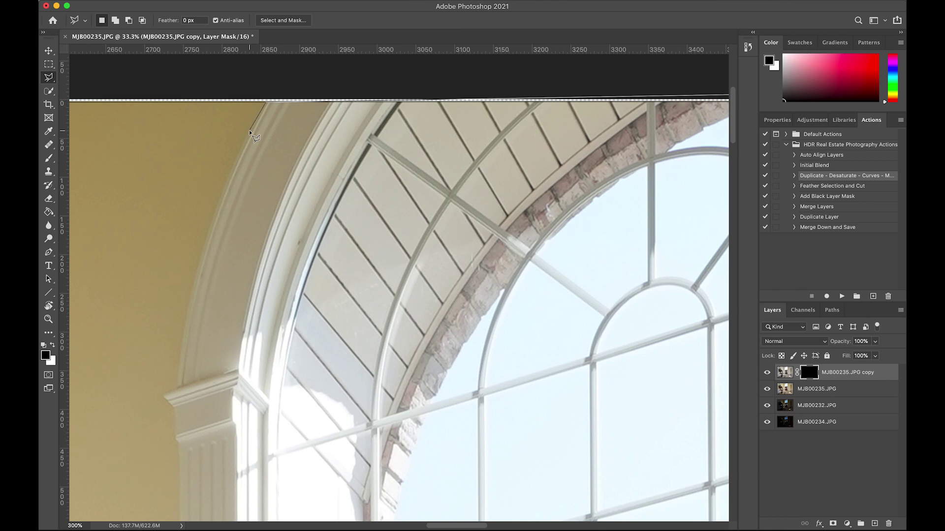
left_click(208, 234)
left_click(197, 271)
left_click(187, 323)
left_click(178, 370)
left_click(177, 386)
left_click(162, 392)
left_click(163, 397)
left_click(165, 400)
left_click(173, 408)
- Trace down the window's left pilaster, around the cornice end, and around the yellow strip's base beside the left white door
left_click_drag(170, 416, 173, 166)
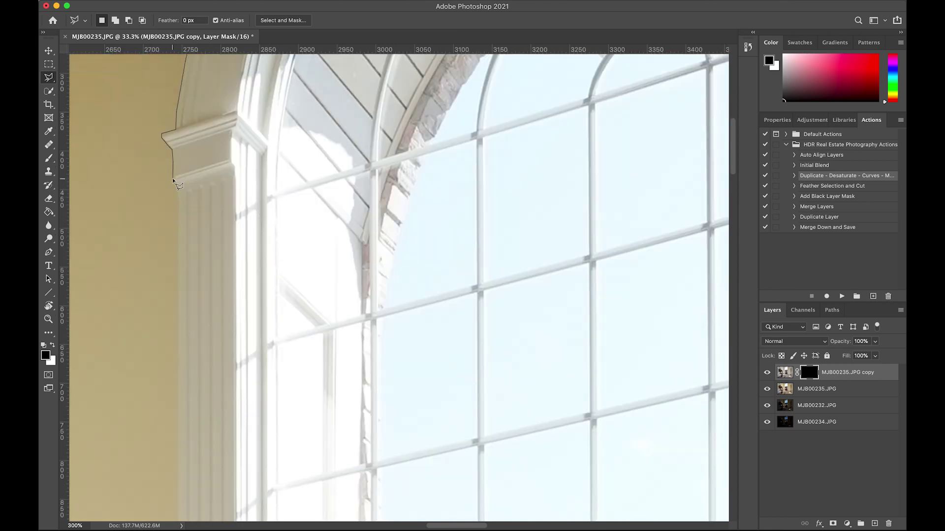
scroll(178, 200, "down", 10)
left_click(191, 255)
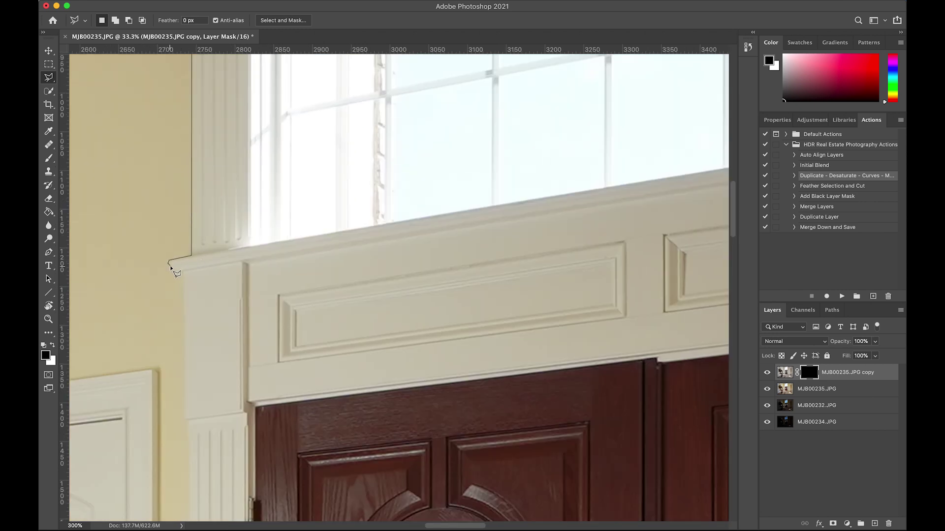
scroll(185, 273, "down", 11)
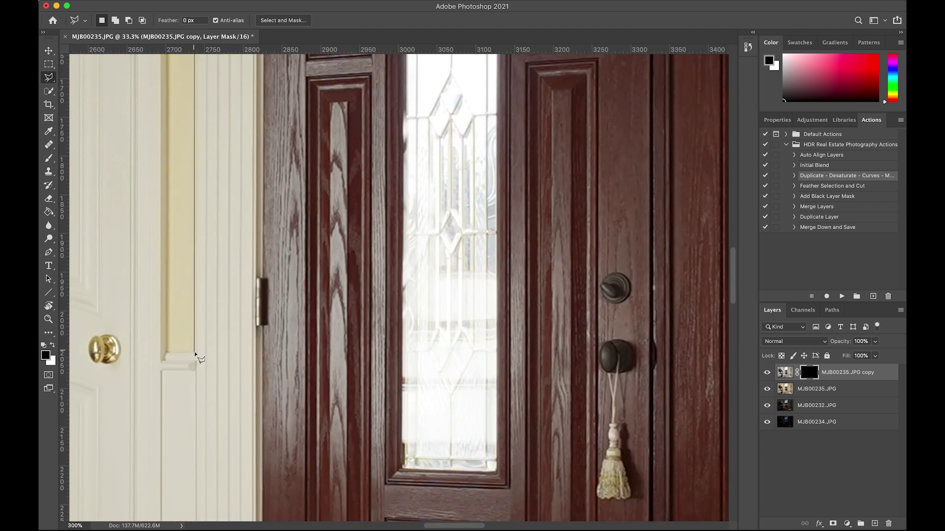
left_click(196, 352)
left_click(168, 278)
scroll(172, 222, "up", 11)
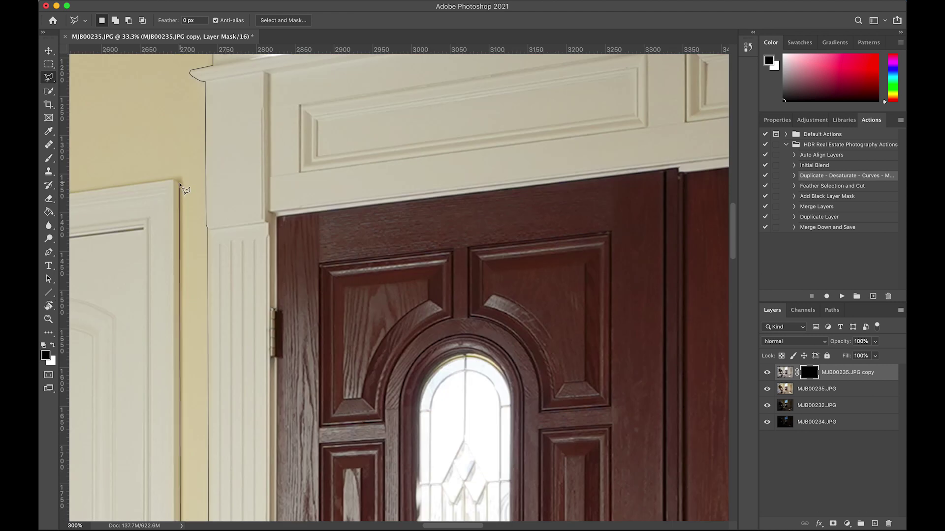
- Trace the left white door's casing across its upper edge and down its far side to the chair rail
scroll(173, 180, "left", 7)
left_click(261, 199)
scroll(262, 211, "down", 7)
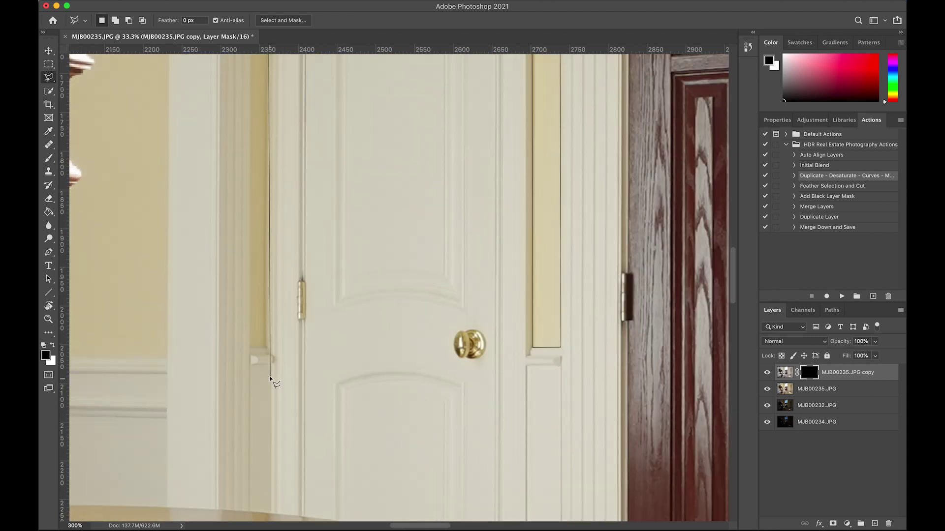
left_click(264, 347)
left_click(250, 347)
- Trace up the column left of the white door and along the crown molding's upper edge to the stair banister
scroll(249, 364, "up", 9)
left_click(249, 210)
left_click(255, 208)
left_click(310, 167)
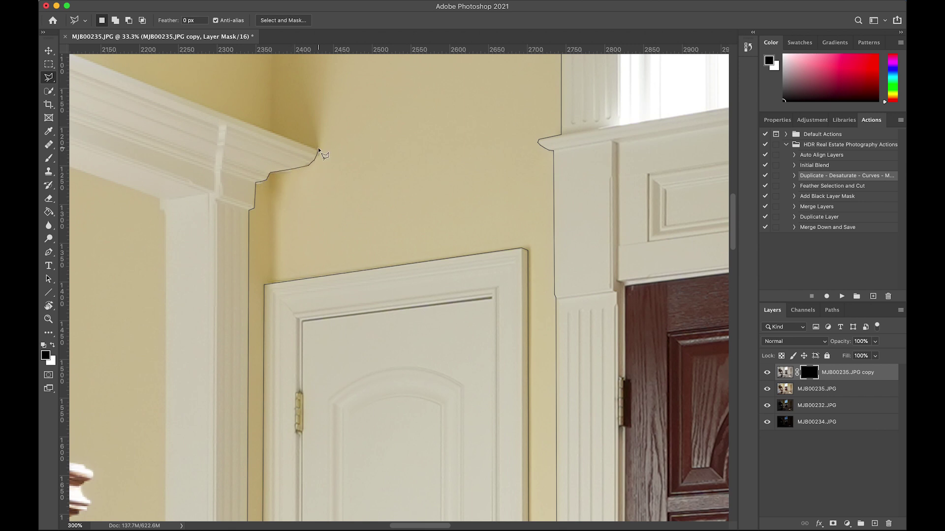
scroll(482, 215, "left", 14)
scroll(482, 215, "up", 5)
scroll(355, 127, "up", 3)
scroll(354, 127, "left", 2)
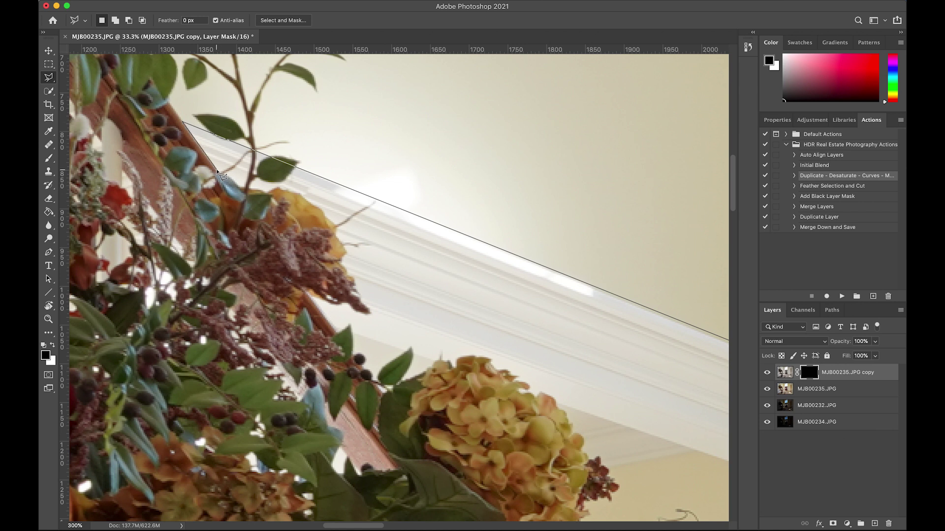
- Take the lasso outline down the banister and behind the flowers, returning along the crown molding's lower edge to the column
scroll(340, 339, "right", 6)
scroll(340, 339, "down", 4)
left_click(322, 378)
key("BackSpace")
left_click(447, 362)
left_click(529, 344)
scroll(538, 341, "right", 4)
scroll(537, 342, "down", 2)
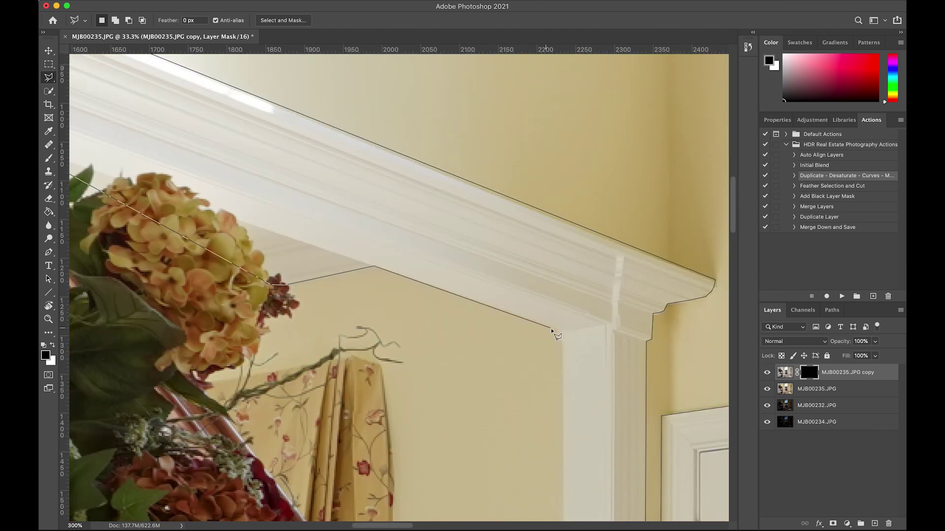
- Trace down the column's inner edge, along the chair rail and down beside the wooden stair post to the tabletop
scroll(550, 305, "down", 15)
scroll(551, 305, "right", 1)
left_click(525, 293)
left_click(420, 292)
left_click(421, 437)
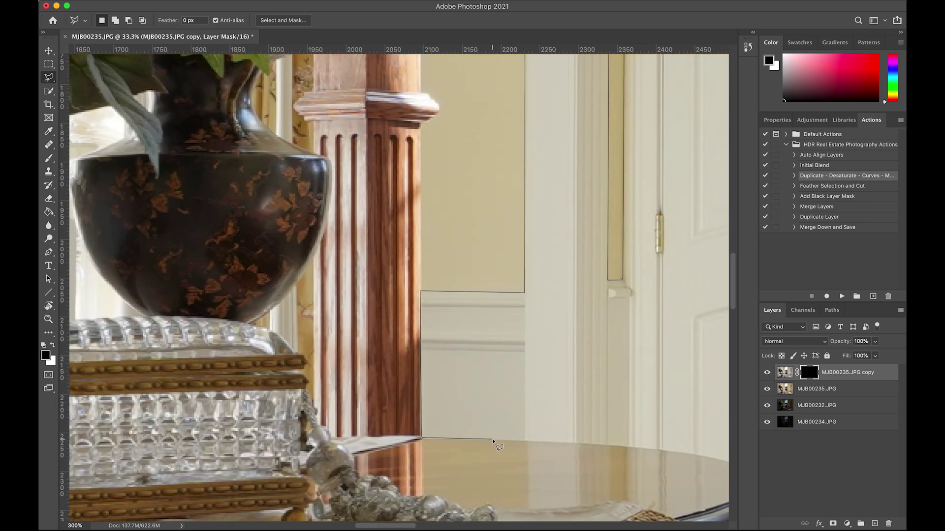
- Trace along the tabletop's back edge and around its rounded rim to the foot of the left white door
left_click(571, 442)
mouse_move(591, 440)
left_mouse_down()
mouse_move(371, 393)
mouse_move(276, 347)
left_mouse_up()
left_click(317, 354)
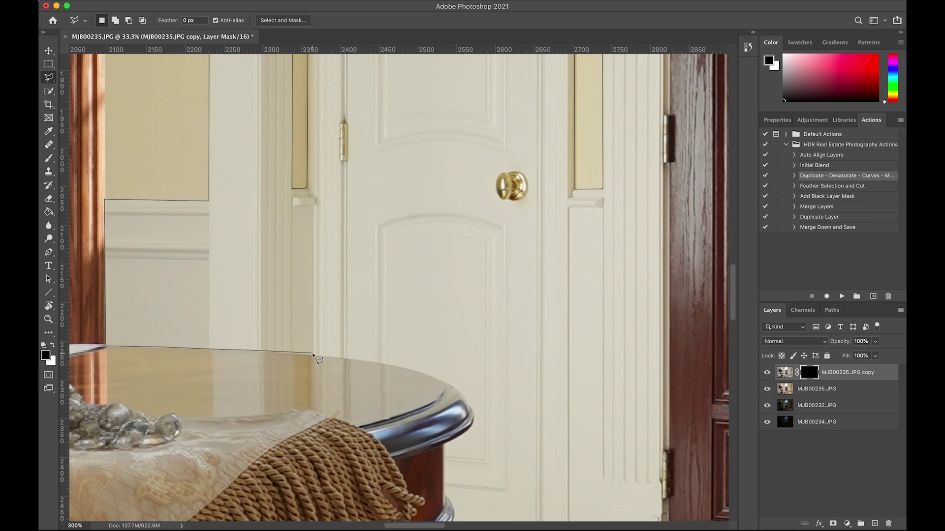
left_click(471, 407)
scroll(471, 407, "down", 3)
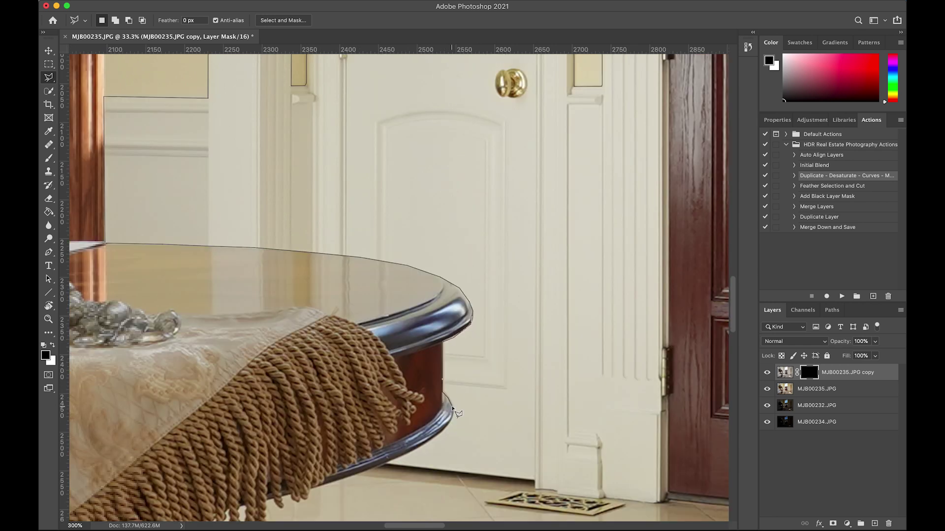
scroll(453, 408, "down", 3)
left_click(386, 357)
- Trace the left door's base and trim, continuing up the front doors' left side and across their upper edge
left_click(535, 372)
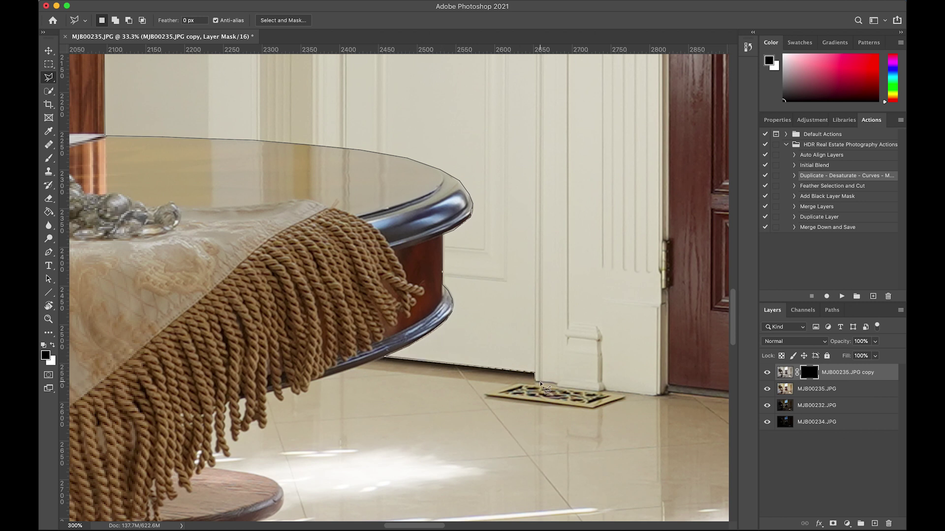
left_click(664, 395)
scroll(659, 399, "up", 10)
scroll(615, 344, "right", 3)
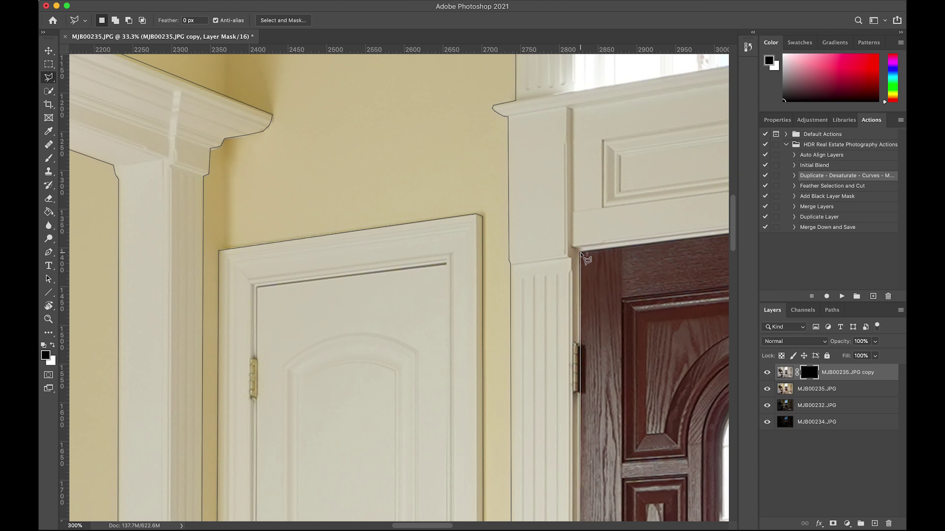
left_click(581, 253)
scroll(477, 280, "right", 8)
scroll(477, 179, "right", 5)
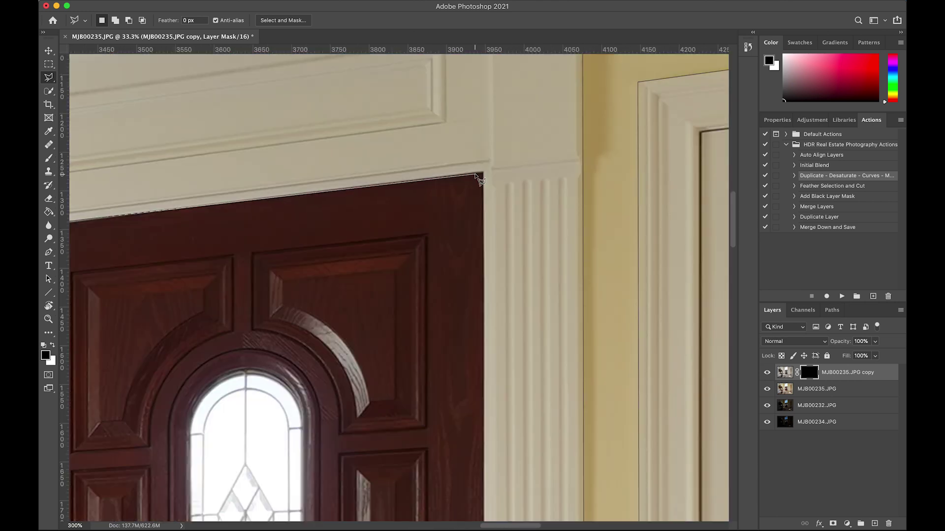
left_click(475, 175)
- Trace down the front doors' right side and along the pilaster base and baseboard to the right white door
scroll(481, 303, "down", 15)
left_click(480, 450)
left_click(561, 460)
left_click(565, 464)
left_click(632, 471)
left_click(633, 468)
left_click(661, 468)
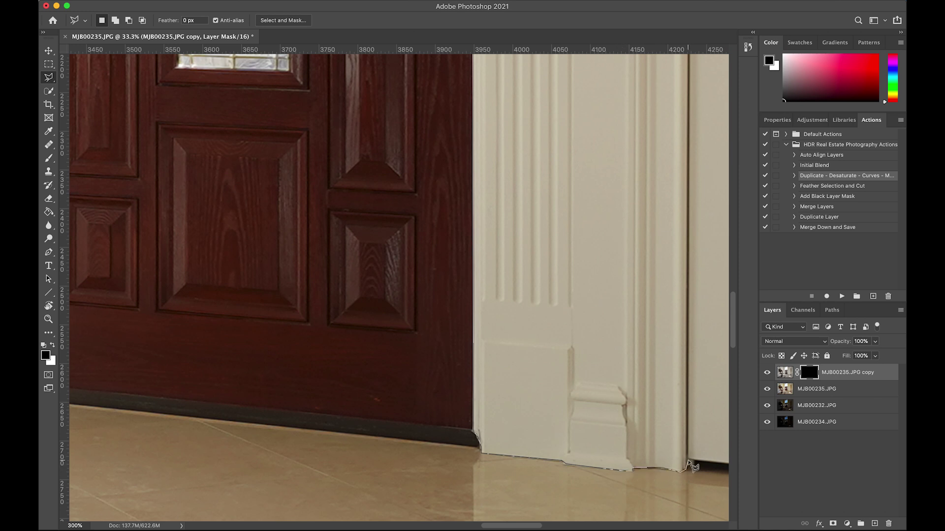
left_click(688, 463)
- Trace under the right white door and around the base of the adjoining column to the dining room baseboard
scroll(691, 466, "right", 10)
scroll(691, 467, "down", 2)
left_click(531, 447)
left_click(550, 481)
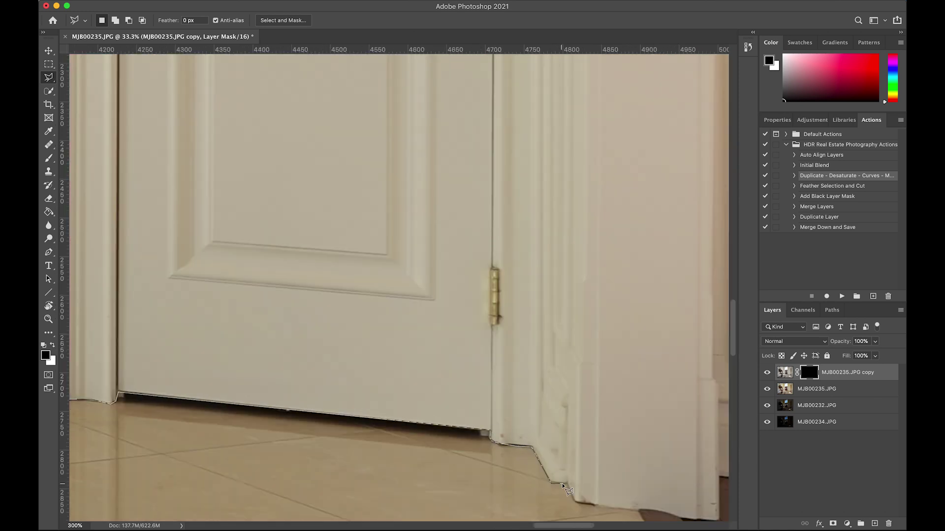
scroll(581, 507, "right", 10)
scroll(581, 507, "down", 4)
left_click(459, 431)
left_click(496, 433)
left_click(498, 390)
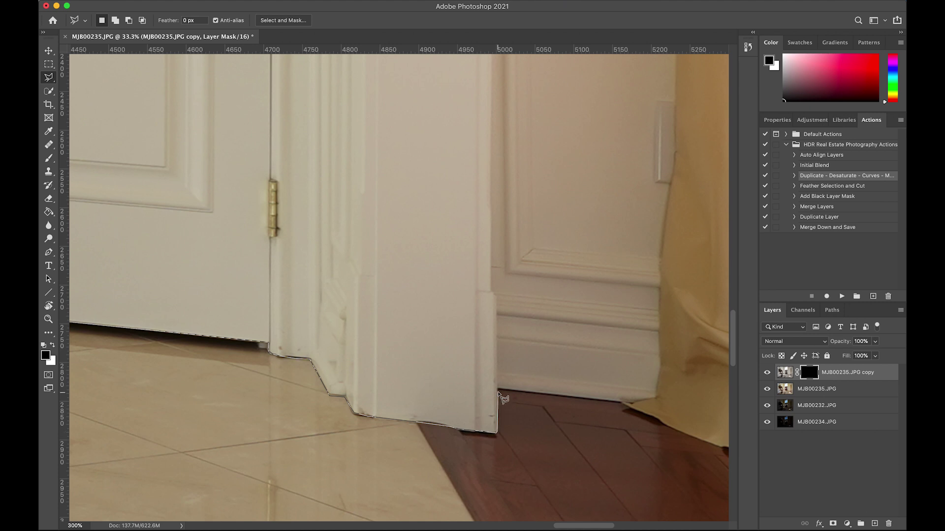
- Trace the dining room wainscoting along its baseboard, up the curtain's edge and back across the chair rail
scroll(533, 381, "down", 3)
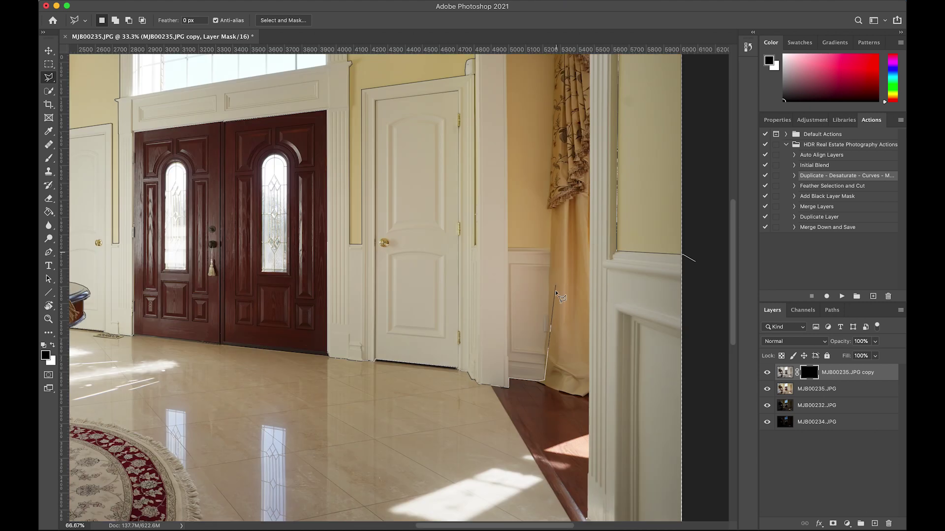
scroll(561, 302, "up", 2)
left_click(553, 356)
left_click(552, 305)
left_click(555, 220)
left_click(558, 139)
left_click(431, 140)
- Trace up the dining room column's inner edge and along the ceiling line to the fluted column
scroll(432, 167, "up", 15)
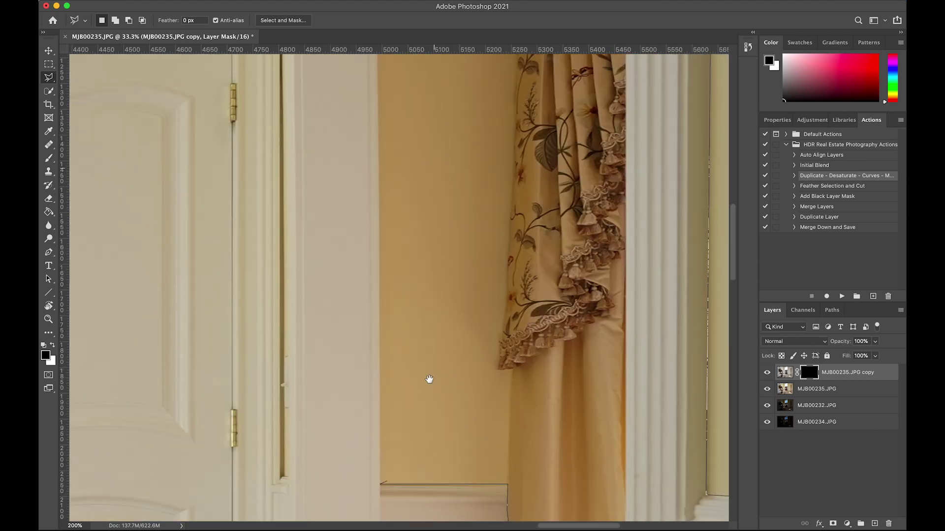
left_click(378, 271)
left_click(381, 271)
left_click(396, 226)
left_click(625, 181)
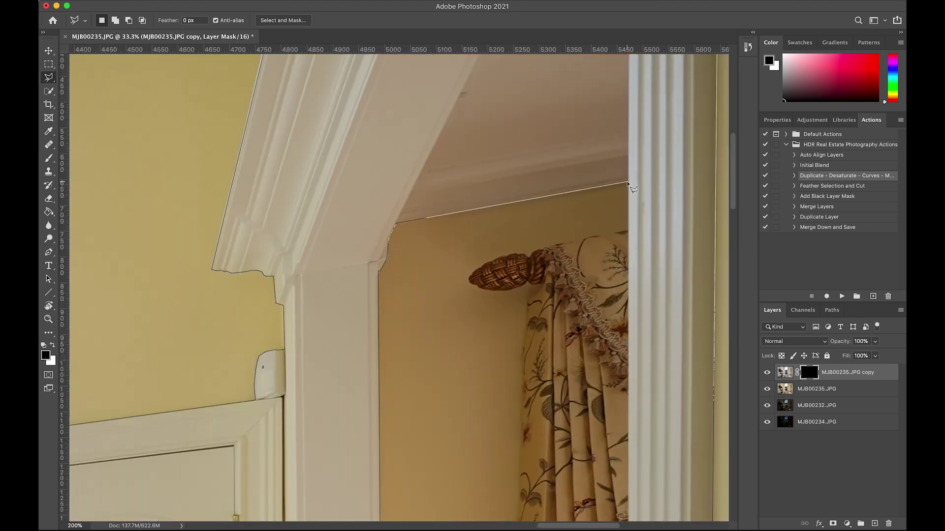
- Trace down the fluted column's inner edge to the photo's lower edge and around outside the lower-right corner
scroll(599, 249, "down", 10)
scroll(598, 249, "right", 2)
scroll(546, 407, "down", 5)
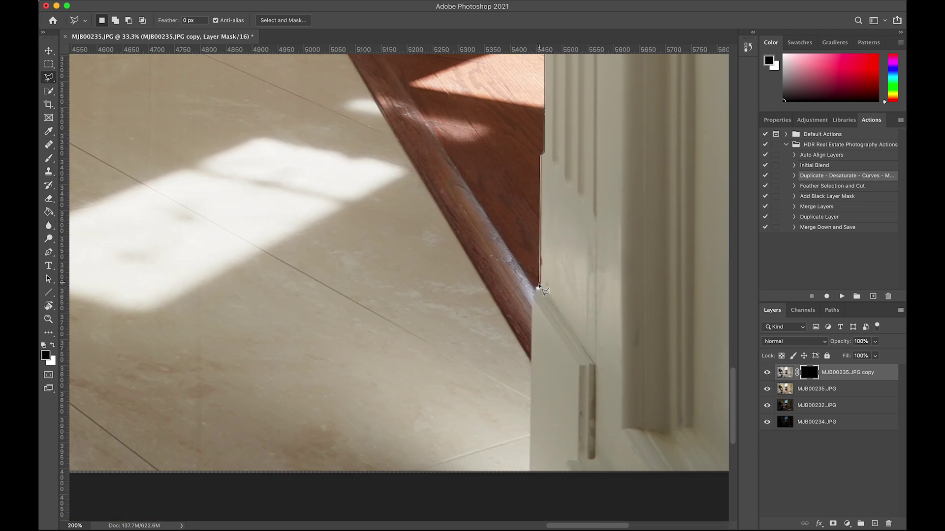
scroll(535, 297, "down", 5)
left_click(544, 239)
left_click(694, 247)
left_click_drag(663, 241, 384, 240)
left_click(569, 240)
left_click_drag(595, 136, 595, 327)
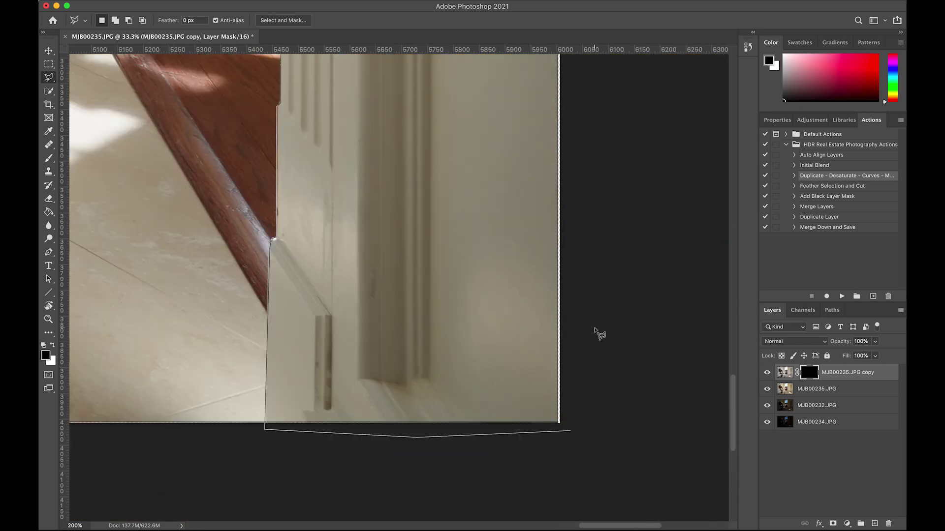
- Close the lasso outline beyond the photo's right edge and run the Feather Selection and Cut action on the black mask
key("super+minus")
key("super+minus")
double_click(595, 328)
key("ctrl+0")
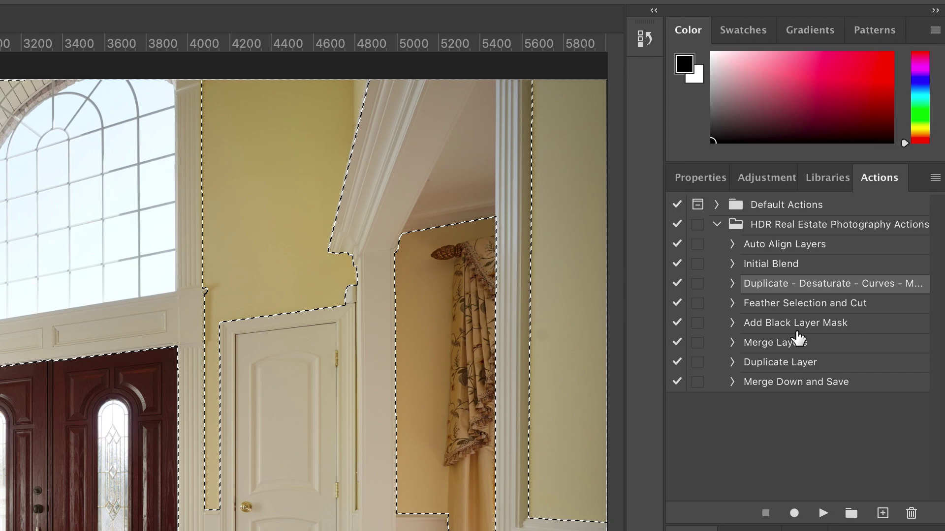
left_click(784, 305)
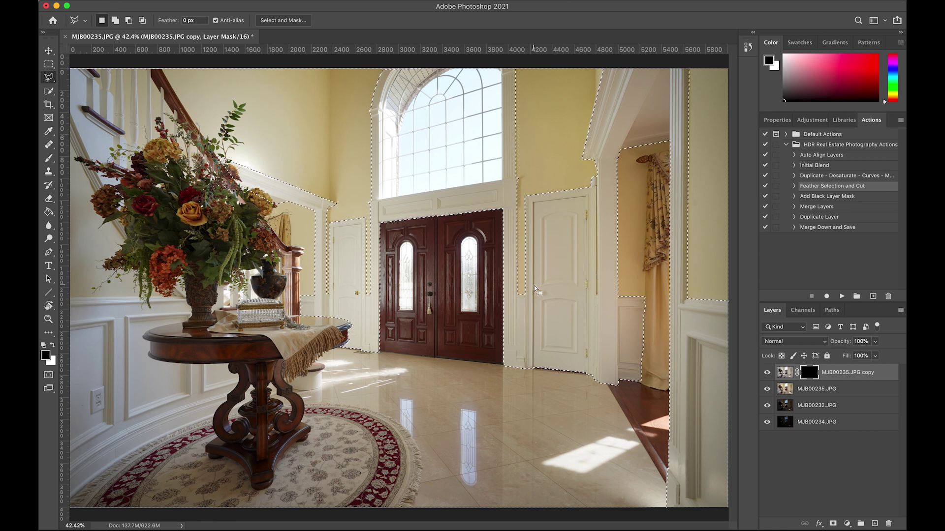
left_click(842, 296)
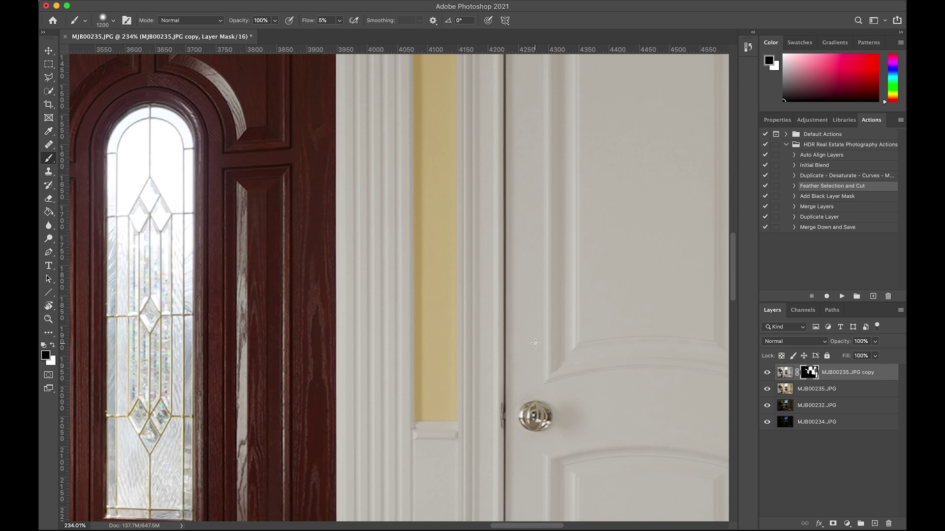
- Set the mask brush to a size of 45 px and a hardness of 95%
key("bracketleft")
key("bracketleft")
key("bracketleft")
key("bracketleft")
key("bracketleft")
key("bracketleft")
left_click(113, 20)
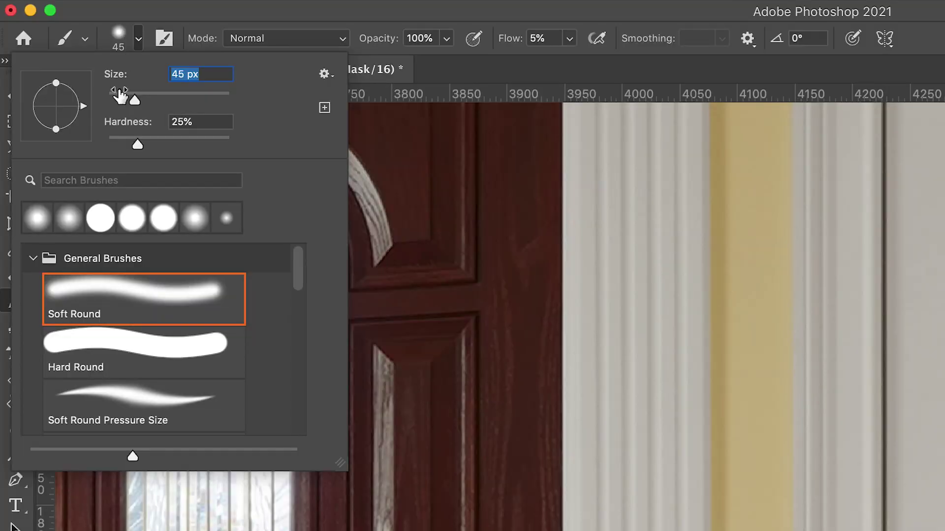
left_click_drag(111, 79, 159, 77)
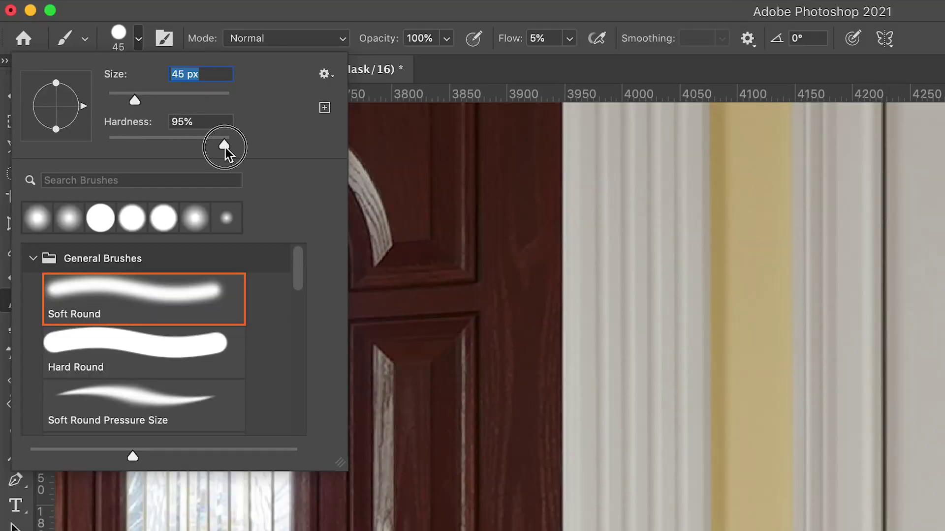
left_click_drag(226, 148, 226, 146)
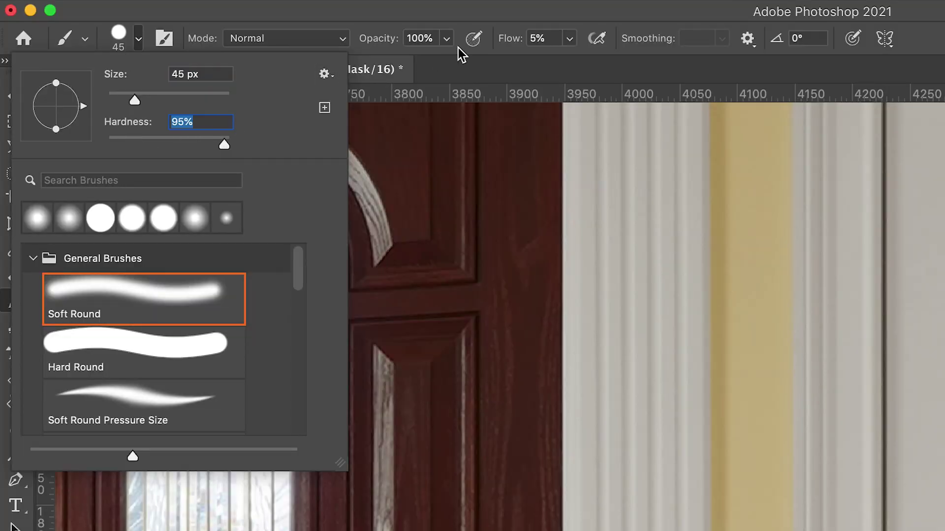
- Set the brush flow to 100% and paint black on the mask over the right closet door's brass knob and hinges
left_click(553, 41)
left_click(569, 39)
left_click_drag(656, 69, 664, 69)
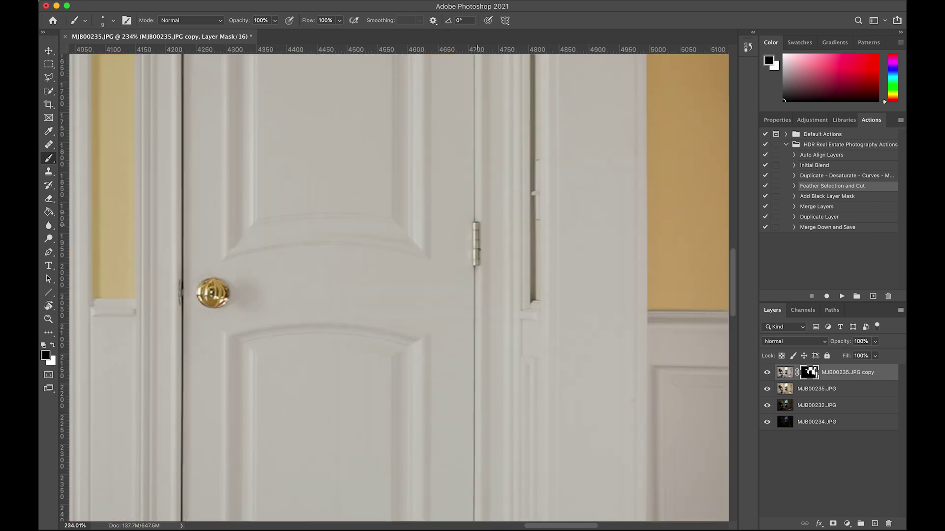
scroll(485, 217, "up", 10)
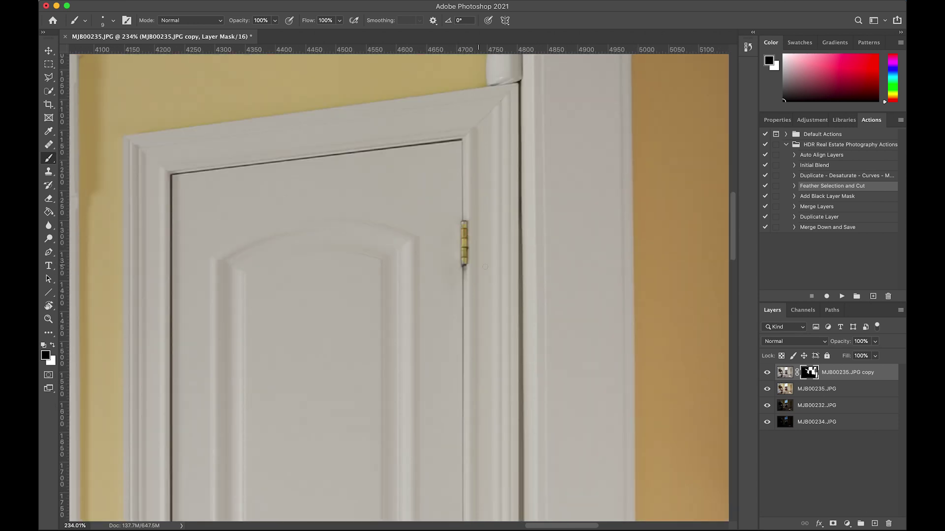
scroll(485, 266, "down", 15)
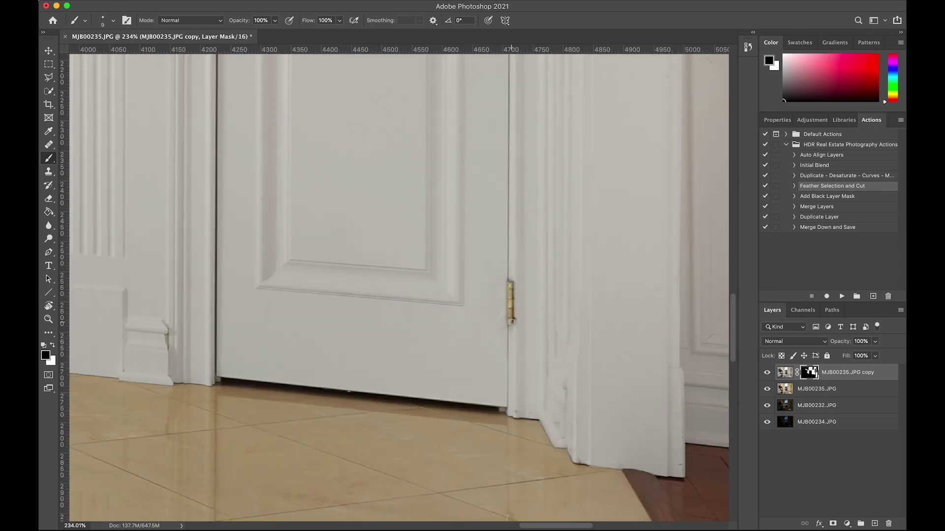
scroll(502, 315, "left", 20)
scroll(503, 315, "up", 5)
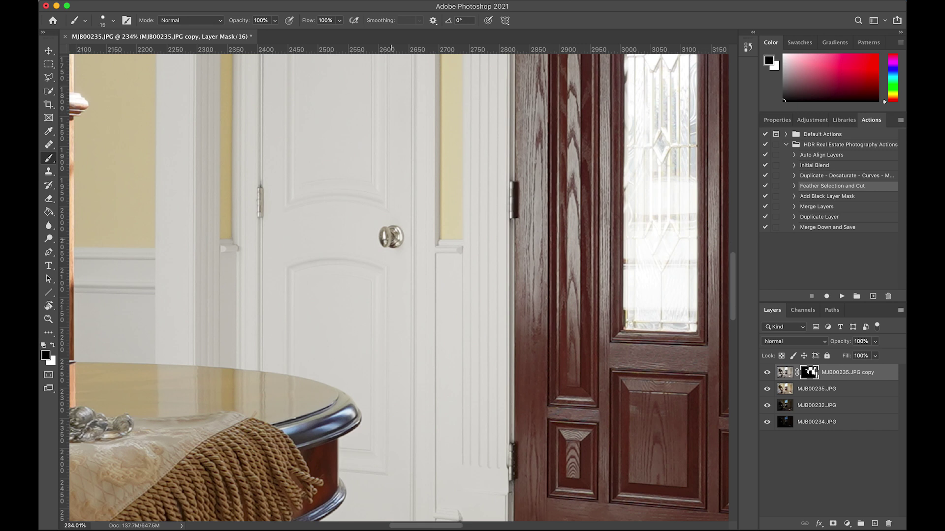
- Paint black on the mask over the left closet door's knob and hinges to restore their brass color
left_click(387, 230)
left_click_drag(392, 235, 391, 238)
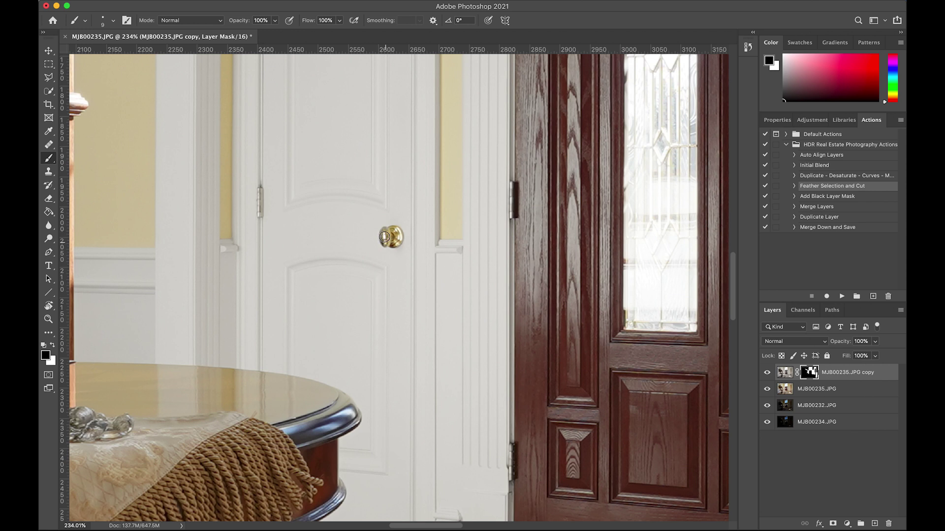
scroll(392, 229, "up", 2)
scroll(392, 230, "left", 1)
scroll(321, 188, "up", 5)
scroll(321, 208, "down", 4)
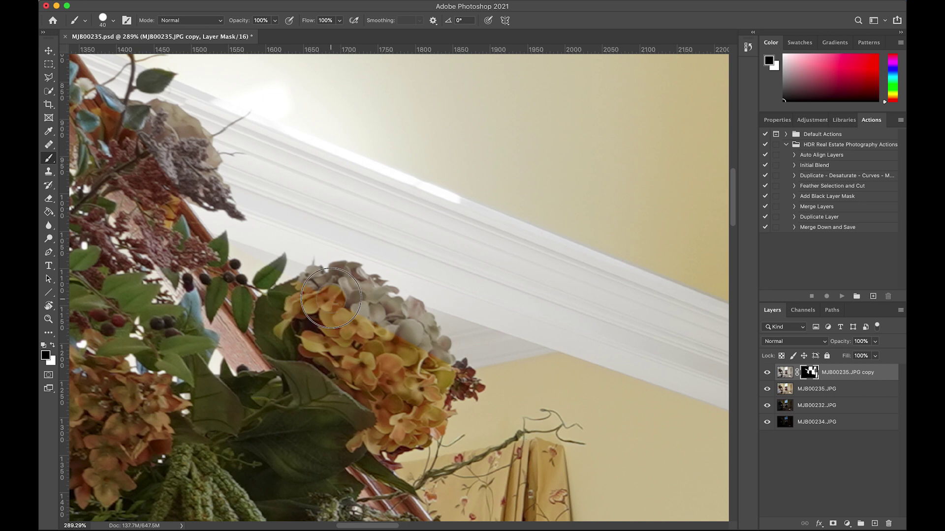
- Paint black on the mask over the tabletop edge and the flowers overlapping the white crown molding, using a smaller brush for the flowers
mouse_move(331, 298)
left_mouse_down()
mouse_move(318, 296)
mouse_move(310, 275)
mouse_move(347, 275)
mouse_move(315, 276)
mouse_move(364, 285)
mouse_move(423, 315)
mouse_move(392, 326)
left_mouse_up()
mouse_move(157, 162)
left_mouse_down()
mouse_move(134, 129)
mouse_move(162, 118)
mouse_move(190, 136)
left_mouse_up()
key("bracketleft")
key("bracketleft")
key("bracketleft")
mouse_move(200, 168)
left_mouse_down()
mouse_move(202, 197)
mouse_move(211, 152)
mouse_move(194, 157)
mouse_move(228, 201)
left_mouse_up()
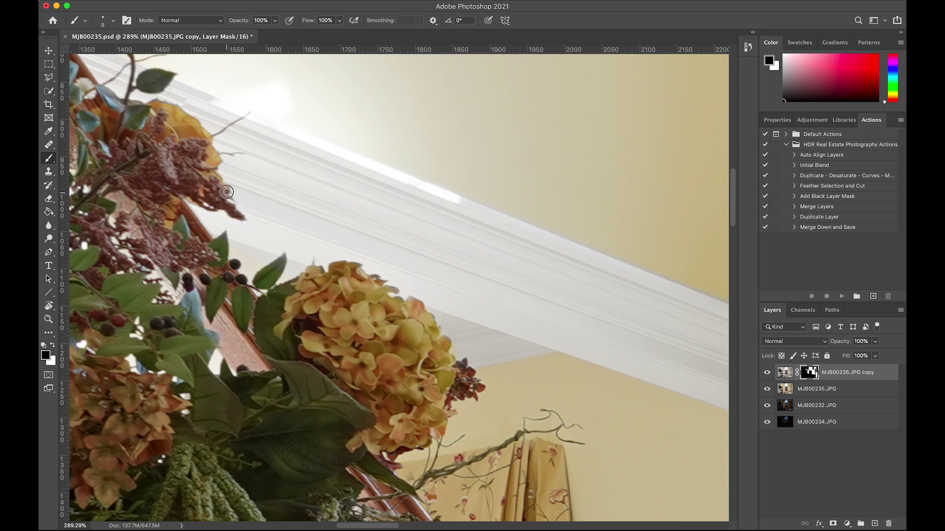
key("super+0")
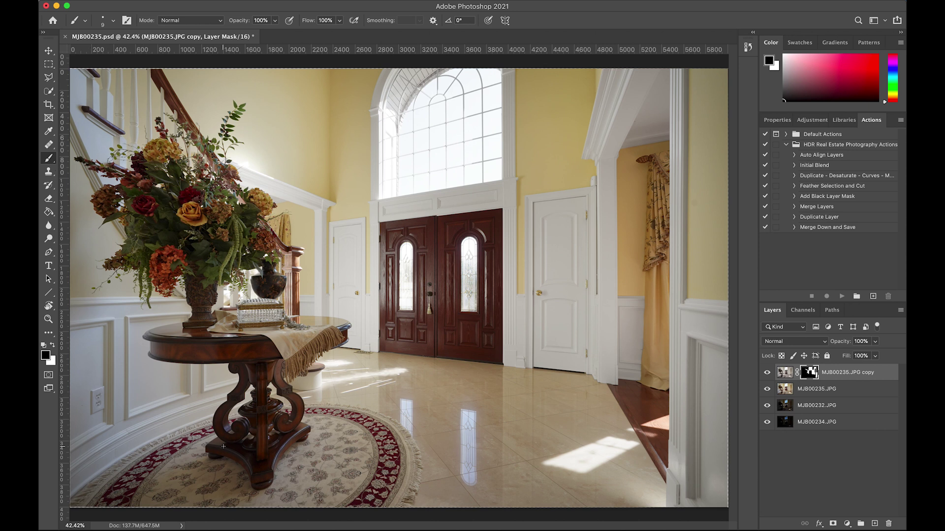
- Paint white on the mask over the wainscoting, outlet and curved baseboard in the photo's lower-left corner
key("z")
left_click_drag(127, 369, 374, 202)
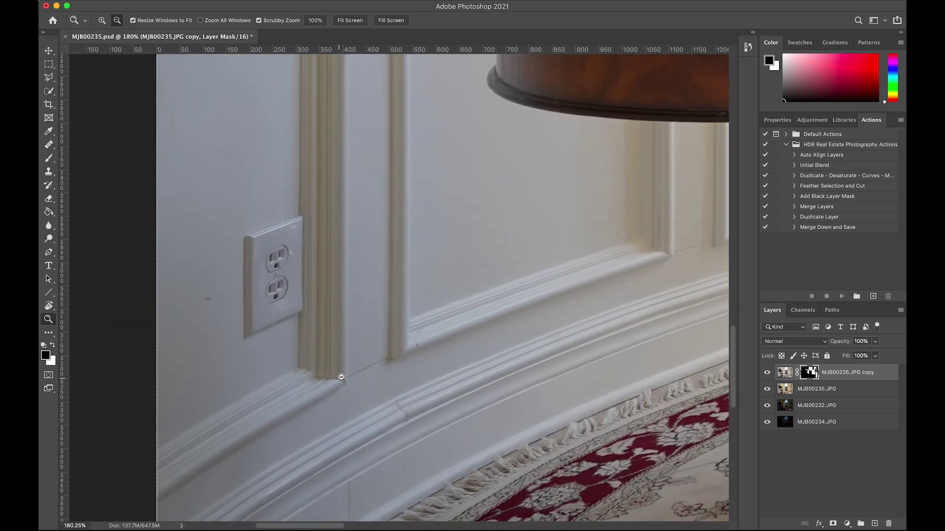
left_click_drag(364, 416, 361, 275)
key("b")
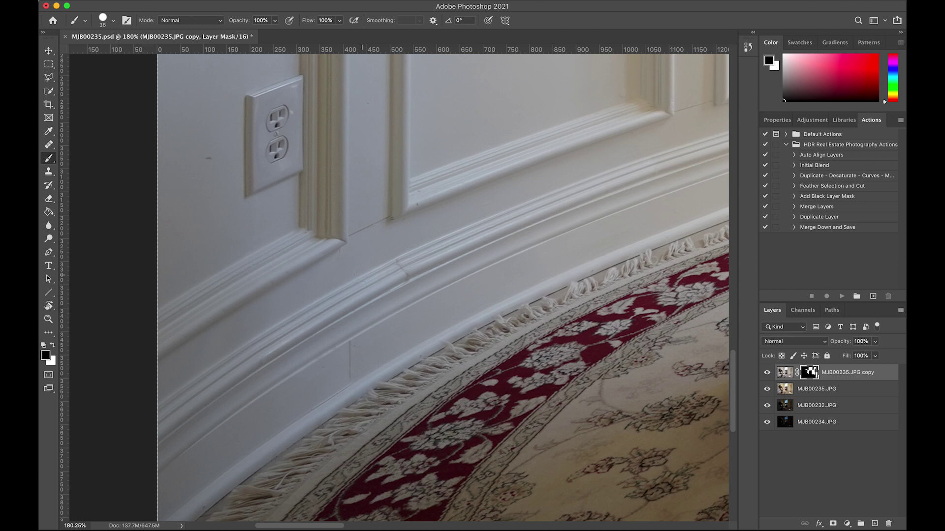
key("x")
left_click_drag(362, 275, 216, 332)
left_click_drag(363, 203, 361, 396)
left_click_drag(260, 206, 179, 133)
left_click_drag(251, 182, 251, 430)
mouse_move(182, 200)
left_mouse_down()
mouse_move(387, 199)
mouse_move(364, 436)
mouse_move(539, 461)
mouse_move(394, 259)
mouse_move(573, 269)
mouse_move(227, 354)
mouse_move(228, 113)
left_mouse_up()
mouse_move(143, 421)
left_mouse_down()
mouse_move(98, 443)
mouse_move(115, 460)
mouse_move(467, 213)
mouse_move(550, 202)
left_mouse_up()
- Continue painting white over the wainscoting panels up to the round table and flower urn, enlarging the brush to 60 px
scroll(223, 337, "up", 5)
scroll(390, 206, "right", 4)
left_click_drag(120, 118, 153, 101)
mouse_move(485, 169)
left_mouse_down()
mouse_move(510, 216)
mouse_move(463, 251)
mouse_move(481, 198)
mouse_move(440, 287)
left_mouse_up()
key("]")
key("]")
key("]")
left_click_drag(345, 64, 390, 374)
mouse_move(196, 290)
left_mouse_down()
mouse_move(161, 399)
mouse_move(184, 428)
mouse_move(173, 358)
mouse_move(239, 315)
mouse_move(357, 282)
mouse_move(221, 229)
mouse_move(259, 286)
left_mouse_up()
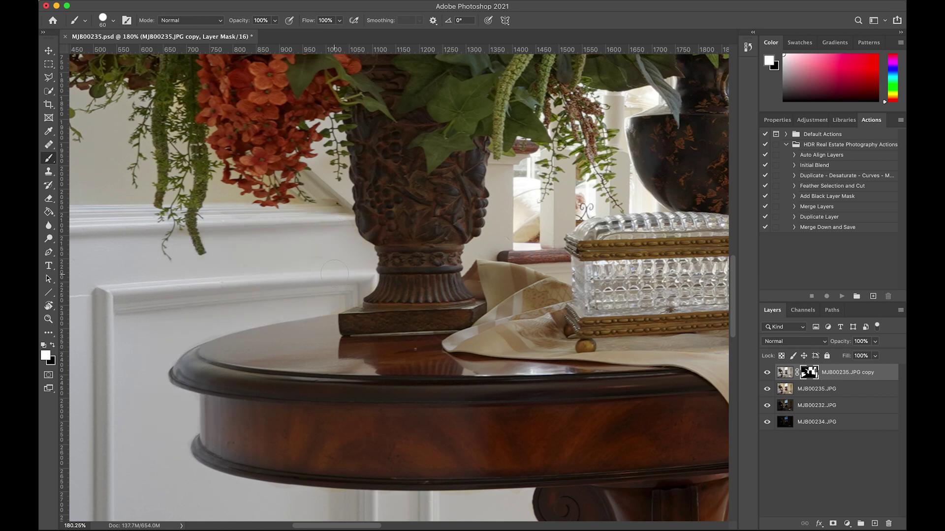
- Paint white on the mask over the white trim and stair posts around the urn, crystal box and black vase
scroll(320, 246, "right", 3)
scroll(320, 246, "up", 1)
scroll(407, 225, "right", 3)
scroll(407, 225, "up", 1)
key("x")
key("x")
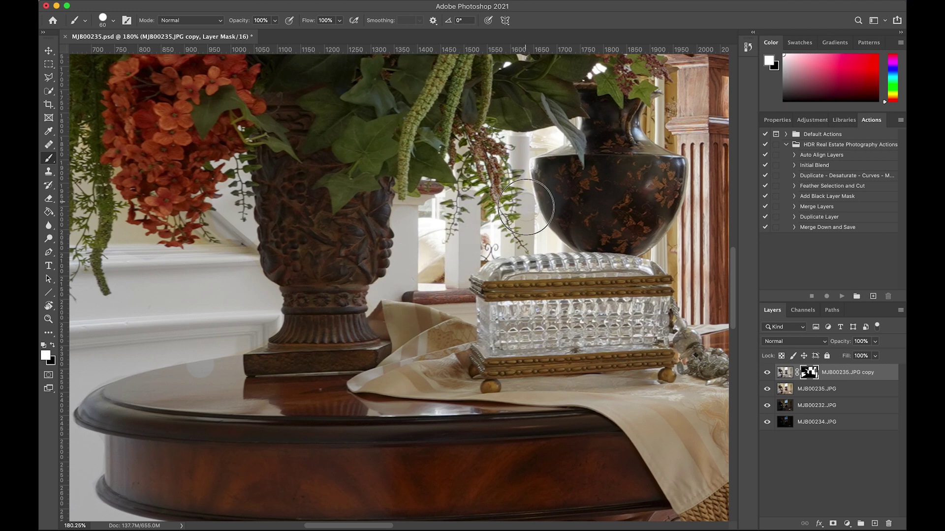
left_click_drag(541, 172, 684, 278)
left_click_drag(338, 222, 357, 341)
left_click_drag(291, 207, 287, 403)
left_click_drag(241, 129, 265, 200)
- Enlarge the brush and paint white on the mask over the broad white stair wall beside the flowers
key("]")
key("]")
key("]")
key("]")
key("]")
mouse_move(230, 95)
left_mouse_down()
mouse_move(258, 212)
mouse_move(357, 169)
mouse_move(303, 137)
left_mouse_up()
left_click_drag(288, 135, 335, 221)
mouse_move(263, 114)
left_mouse_down()
mouse_move(261, 100)
mouse_move(268, 229)
left_mouse_up()
mouse_move(275, 123)
left_mouse_down()
mouse_move(321, 147)
mouse_move(303, 219)
mouse_move(356, 276)
mouse_move(365, 170)
mouse_move(417, 179)
left_mouse_up()
- Shrink the brush and paint white on the mask over the first balusters and square bases above the stair tread
key("[")
key("[")
key("[")
left_click_drag(393, 221, 421, 214)
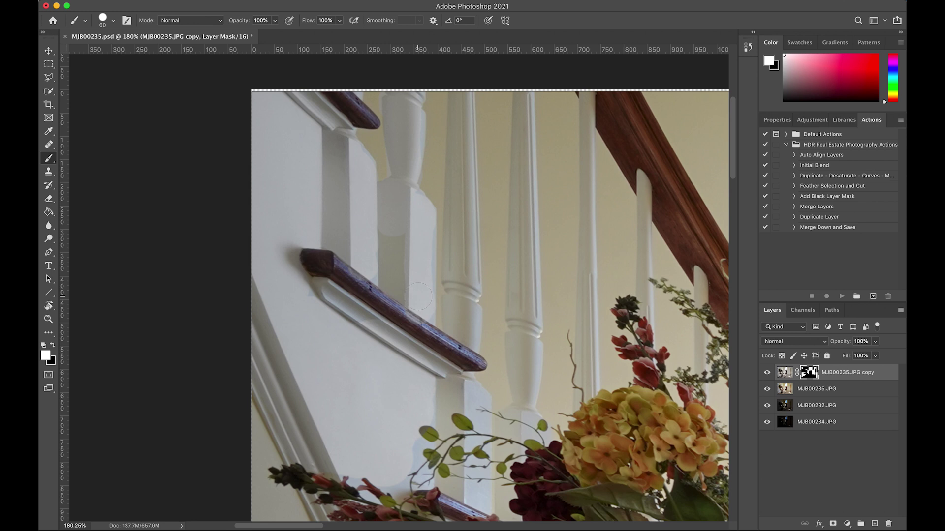
key("x")
key("x")
mouse_move(389, 317)
left_mouse_down()
mouse_move(319, 292)
mouse_move(442, 374)
mouse_move(399, 439)
mouse_move(402, 475)
mouse_move(416, 480)
mouse_move(357, 473)
left_mouse_up()
scroll(357, 474, "up", 5)
scroll(357, 474, "right", 2)
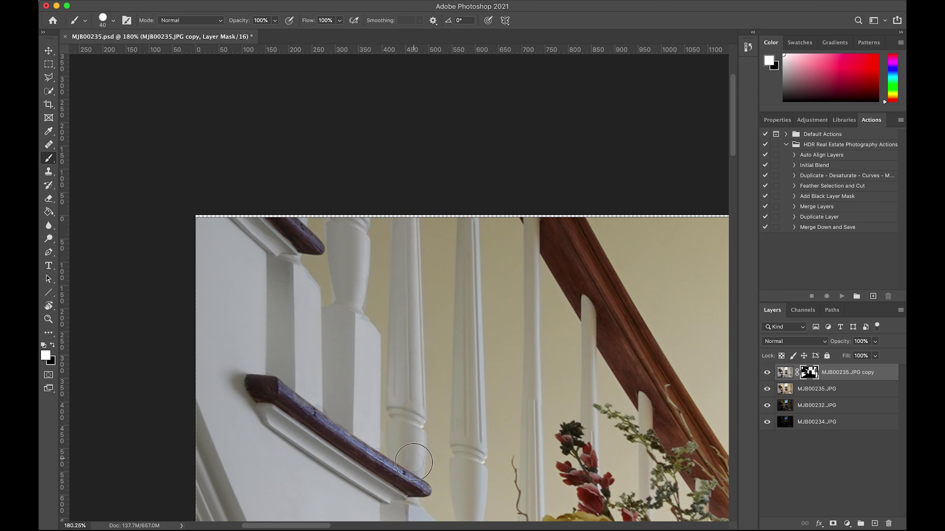
- Paint white on the mask over the next stair balusters, touching up overspill onto the yellow wall with black
scroll(384, 433, "down", 8)
scroll(384, 433, "right", 1)
mouse_move(386, 394)
left_mouse_down()
mouse_move(397, 344)
mouse_move(422, 331)
mouse_move(436, 276)
mouse_move(435, 284)
left_mouse_up()
key("x")
left_click(415, 326)
key("x")
scroll(435, 284, "up", 4)
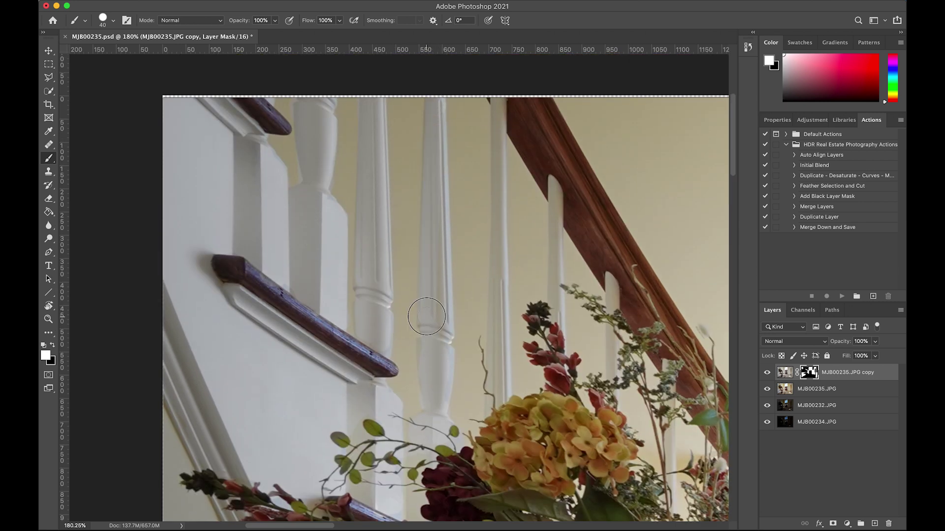
left_click_drag(498, 269, 501, 327)
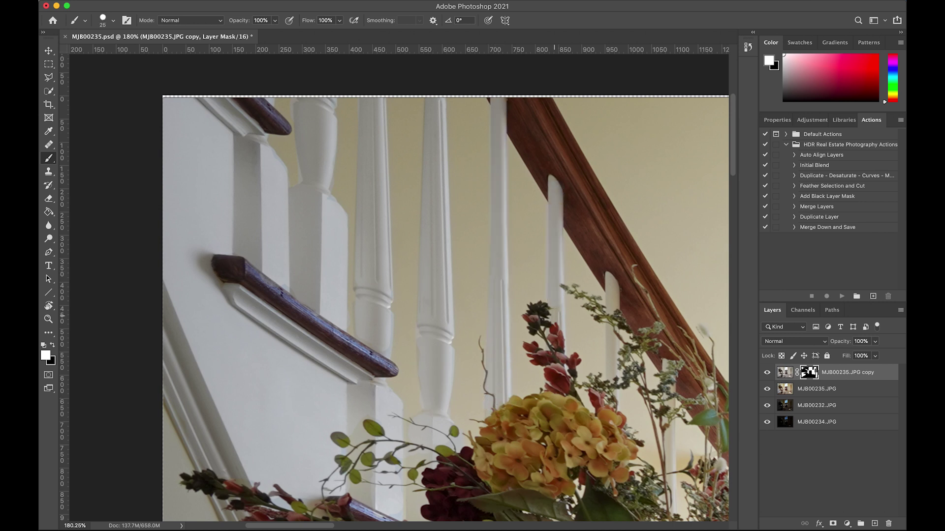
- Paint white with a 25 px brush over the balusters behind the flowers and the white stair base below the table fringe
scroll(615, 290, "down", 8)
scroll(545, 228, "right", 4)
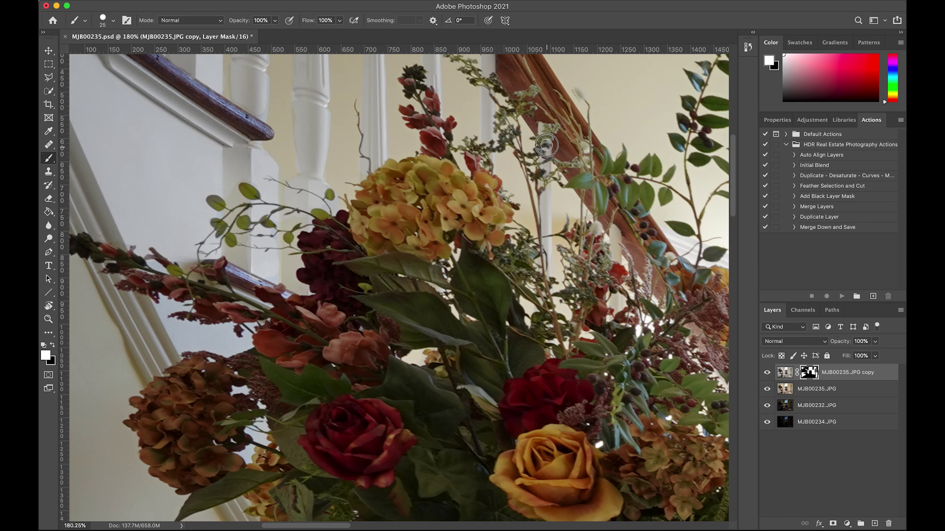
left_click_drag(547, 148, 490, 98)
left_click_drag(566, 467, 246, 74)
left_click_drag(443, 442, 345, 123)
left_click_drag(358, 362, 377, 323)
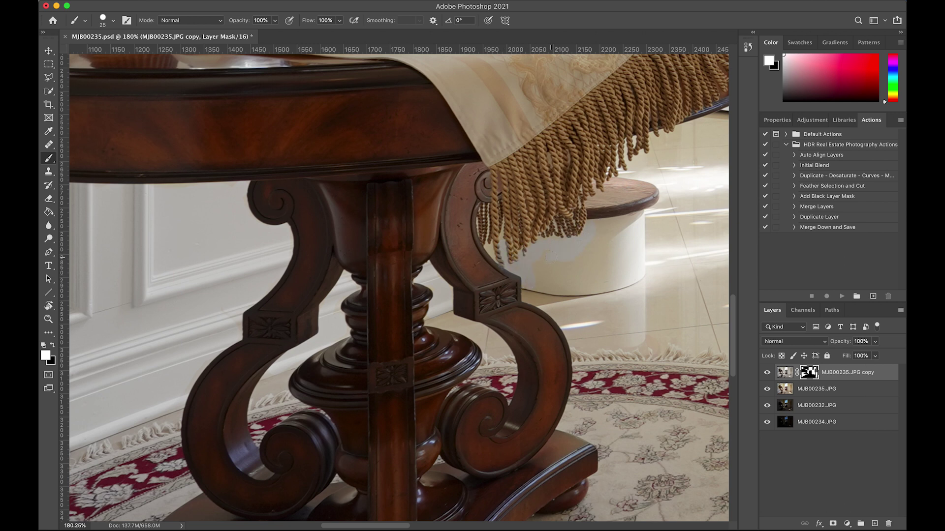
key("super+0")
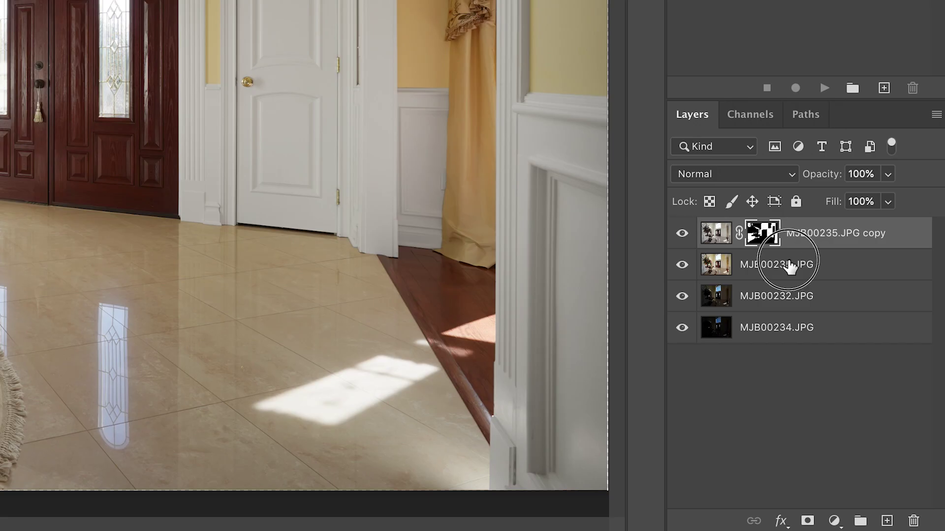
- Select the MJB00235.JPG copy and MJB00235.JPG layers together and run the Merge Layers action
left_click(823, 388, "shift")
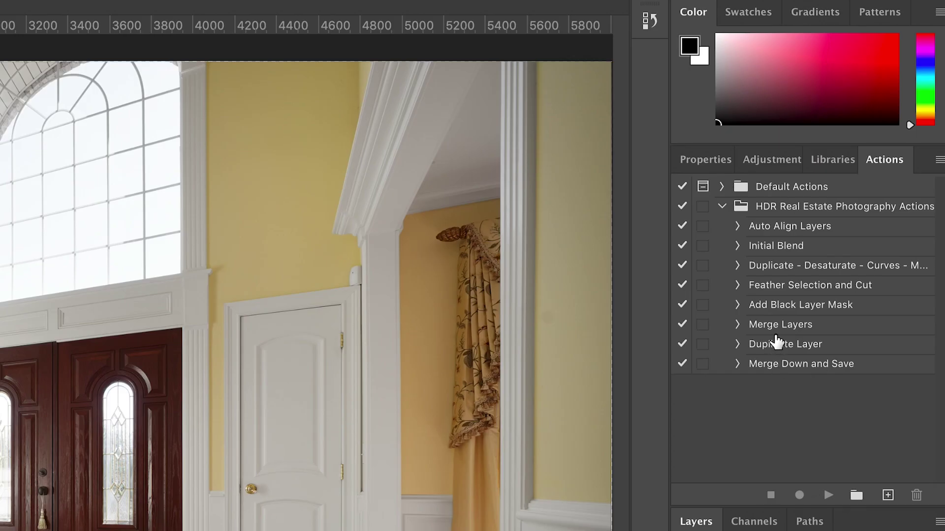
left_click(763, 327)
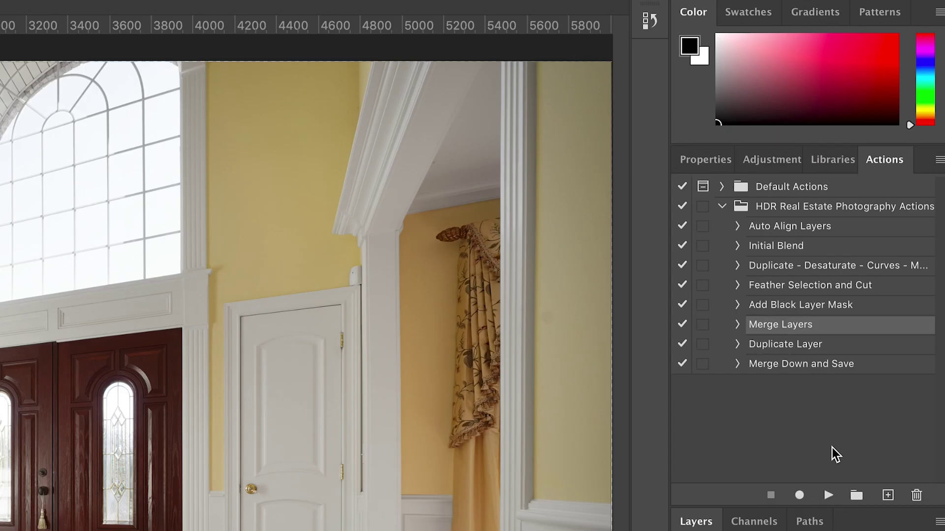
left_click(828, 496)
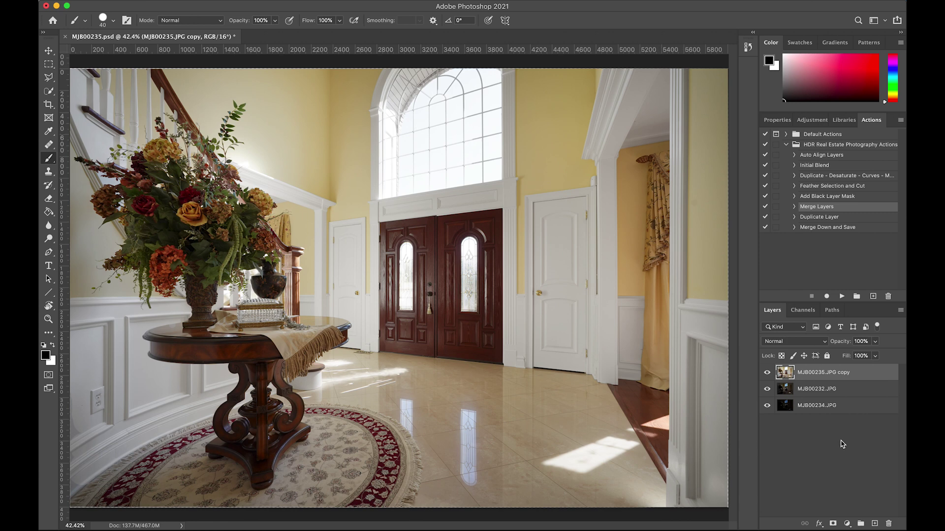
- Move the MJB00232.JPG layer to the top of the stack and run the Add Black Layer Mask action on it
left_click(815, 411)
left_click(795, 392)
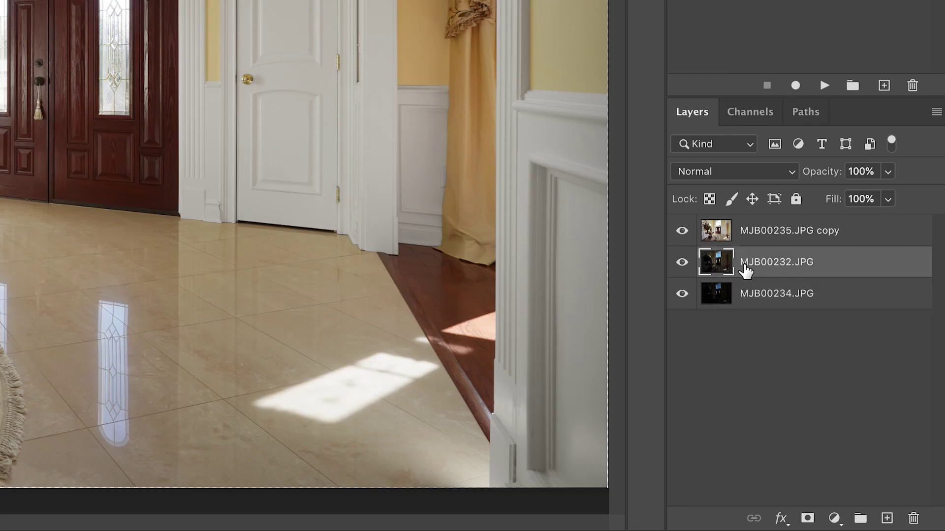
left_click_drag(727, 269, 723, 224)
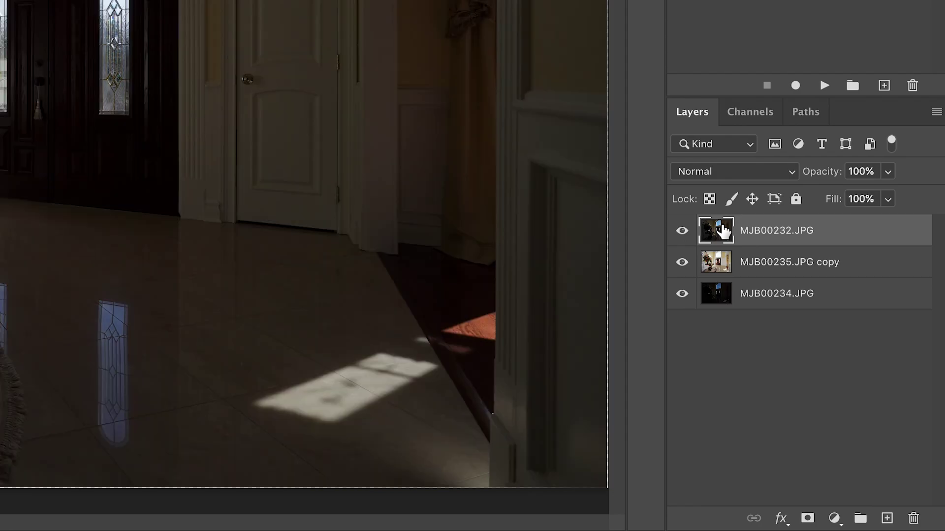
mouse_move(787, 406)
left_mouse_down()
mouse_move(790, 370)
mouse_move(787, 412)
mouse_move(790, 400)
left_mouse_up()
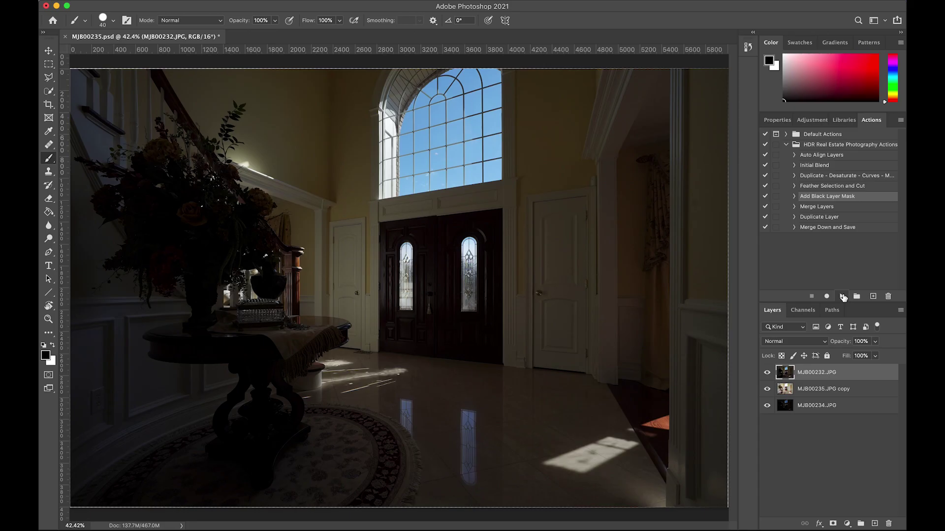
left_click(842, 296)
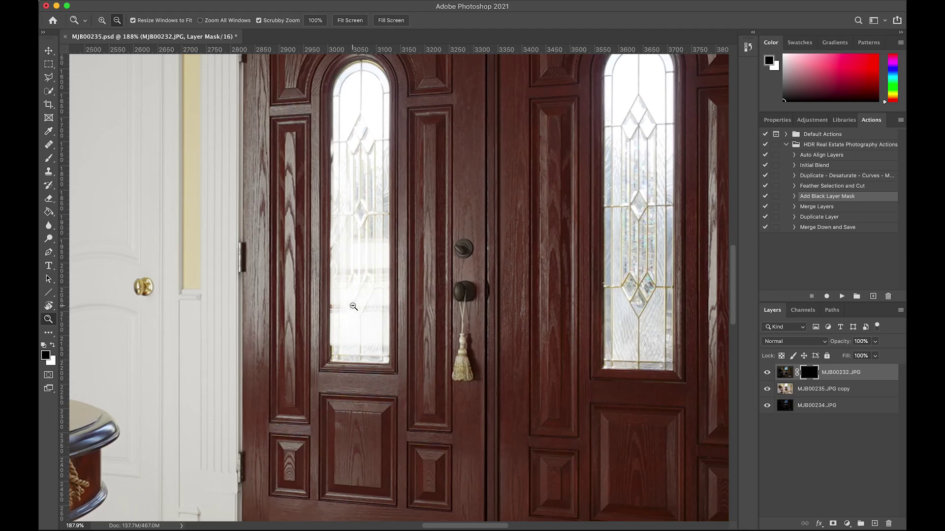
- Paint white on the MJB00232.JPG mask over the left front door's glass, reducing the brush from 40 px to 20 px for the edges
key("b")
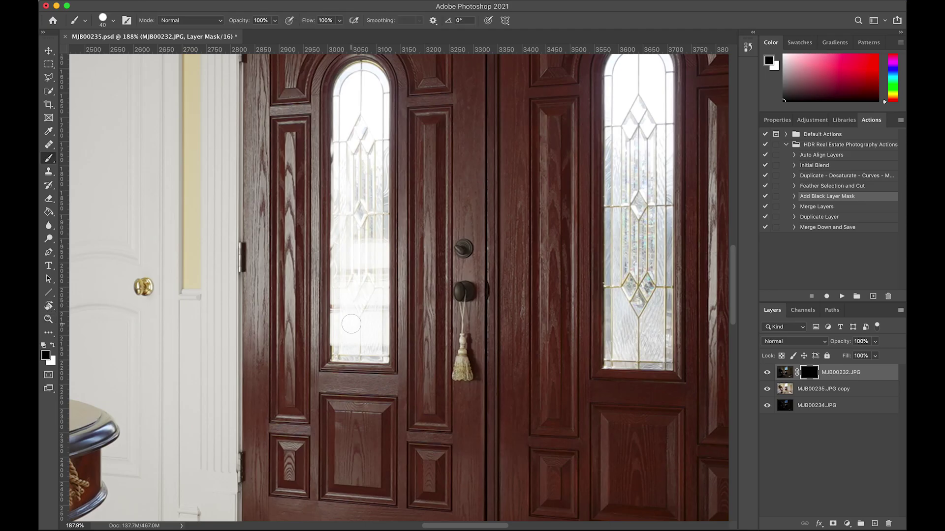
key("x")
left_click_drag(344, 342, 343, 318)
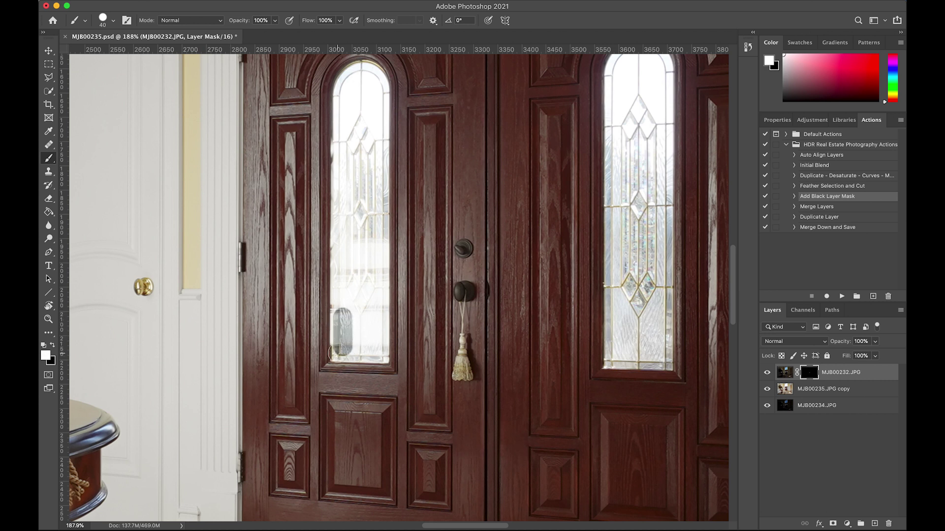
mouse_move(338, 352)
left_mouse_down()
mouse_move(342, 86)
mouse_move(369, 84)
mouse_move(379, 108)
mouse_move(378, 352)
left_mouse_up()
mouse_move(360, 111)
left_mouse_down()
mouse_move(352, 293)
mouse_move(367, 328)
mouse_move(351, 374)
mouse_move(340, 351)
mouse_move(370, 340)
mouse_move(384, 358)
left_mouse_up()
key("x")
left_click(353, 378)
key("x")
key("bracketleft")
key("bracketleft")
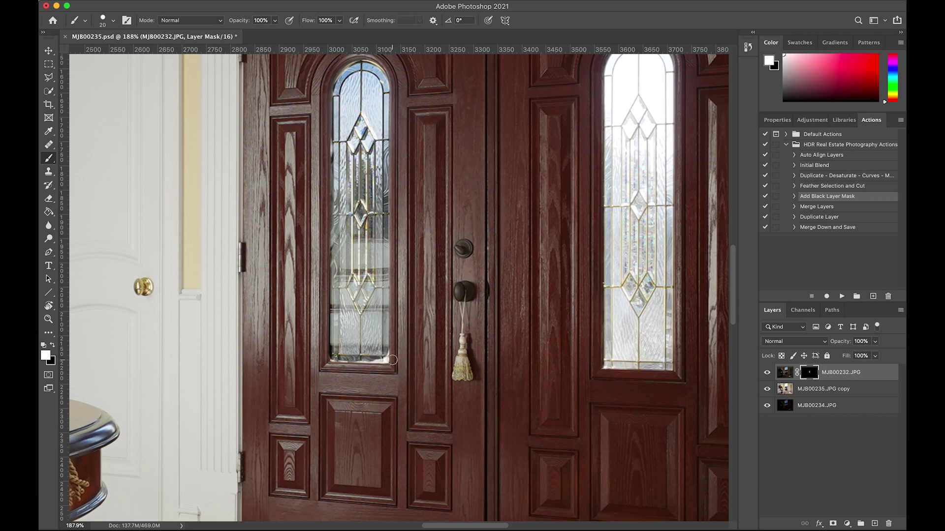
- Paint white on the mask along the side, lower and arched upper edges of the right front door's glass
scroll(492, 290, "right", 5)
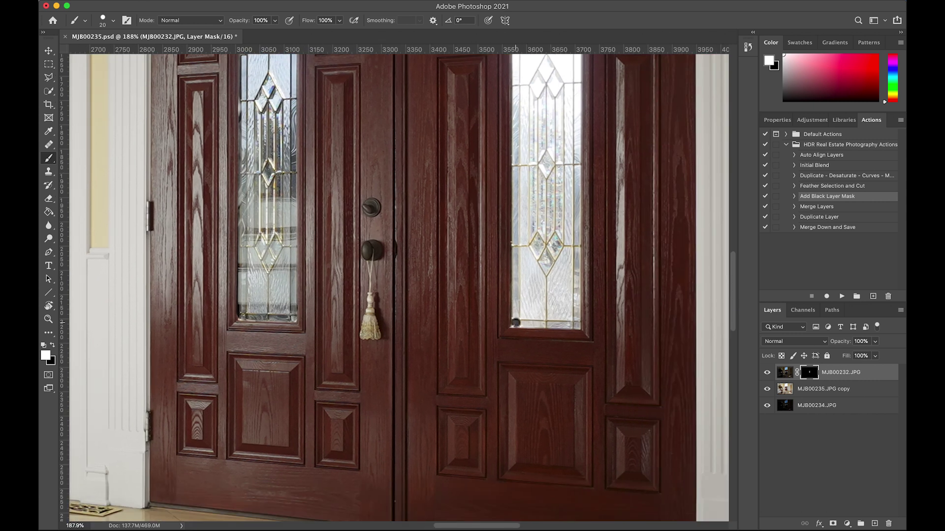
scroll(576, 325, "up", 3)
left_click_drag(563, 134, 564, 428)
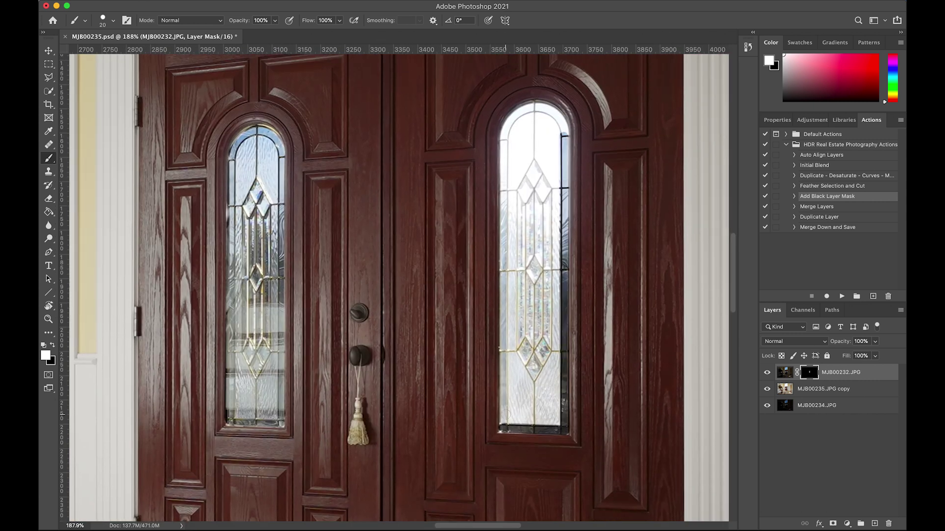
left_click(504, 140, "shift")
key("bracketright")
key("bracketright")
key("bracketright")
mouse_move(507, 135)
left_mouse_down()
mouse_move(548, 115)
mouse_move(528, 108)
mouse_move(553, 121)
mouse_move(516, 144)
left_mouse_up()
- Enlarge the brush to 50 px and fill in the rest of the right front door's glass on the mask
key("bracketright")
key("bracketright")
key("bracketright")
left_click(515, 418, "shift")
left_click_drag(517, 418, 554, 419)
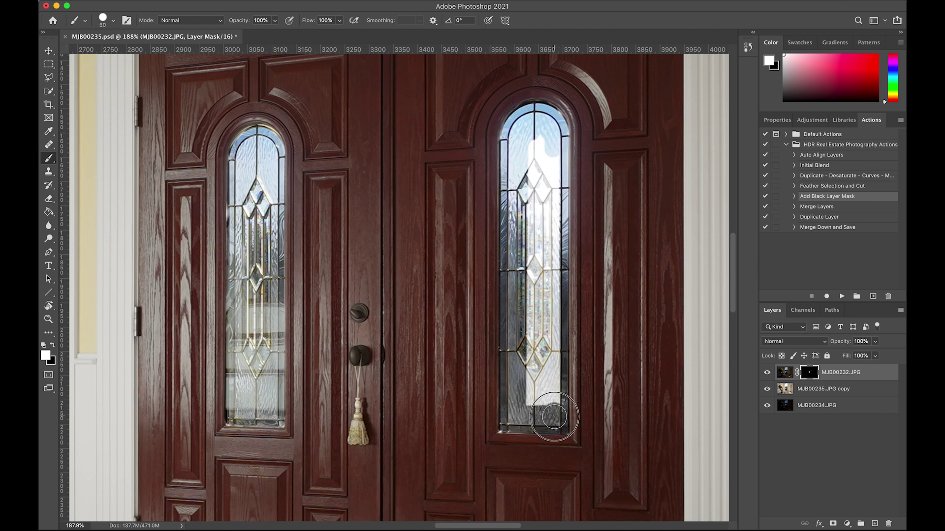
left_click(554, 148, "shift")
left_click_drag(534, 153, 534, 408)
key("super+0")
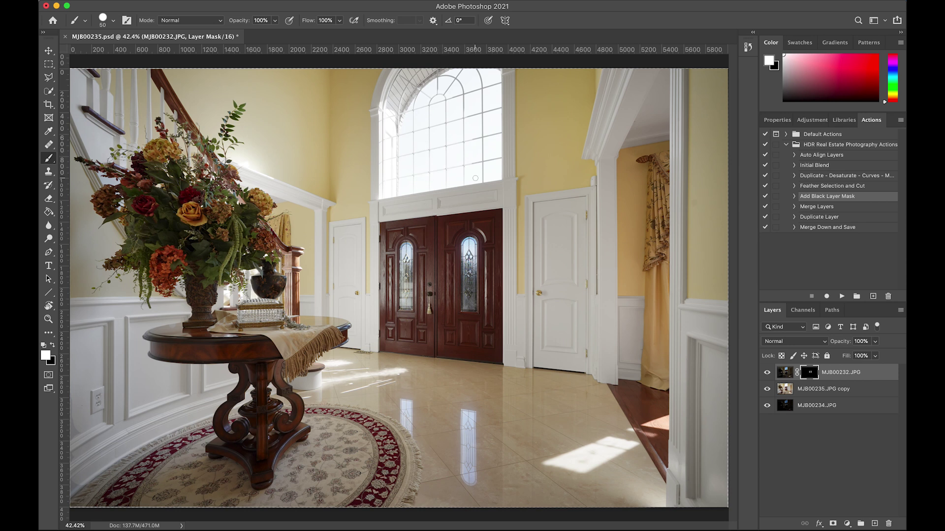
- Start a polygonal lasso selection at the arched window's lower right corner, following its right side and passing above the image's upper edge
key("l")
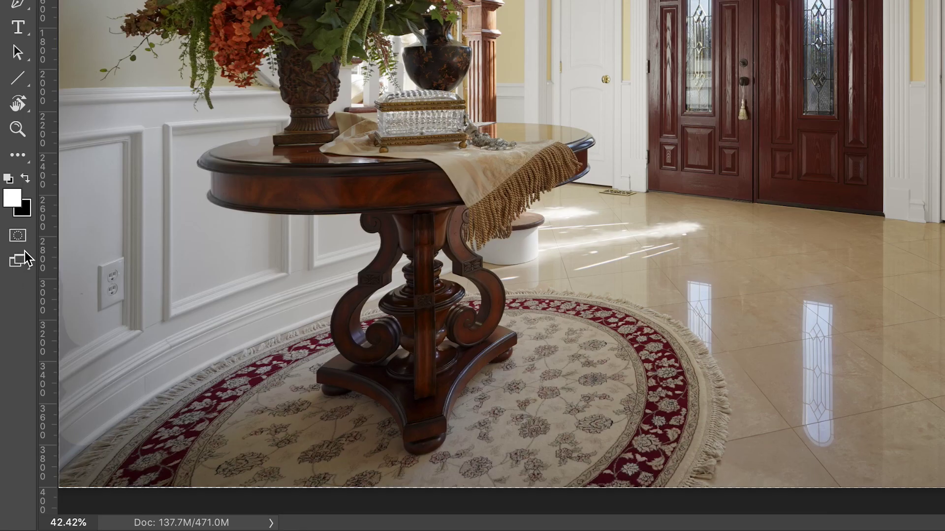
key("z")
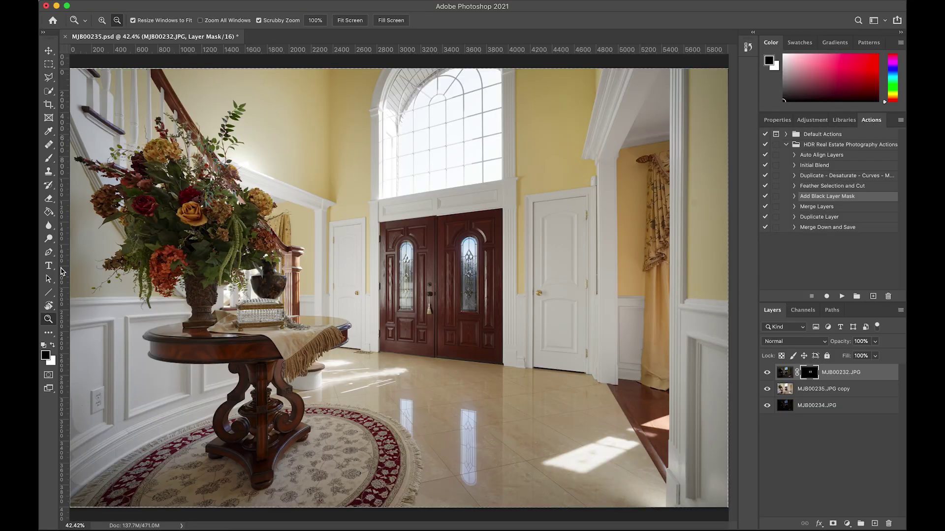
key("l")
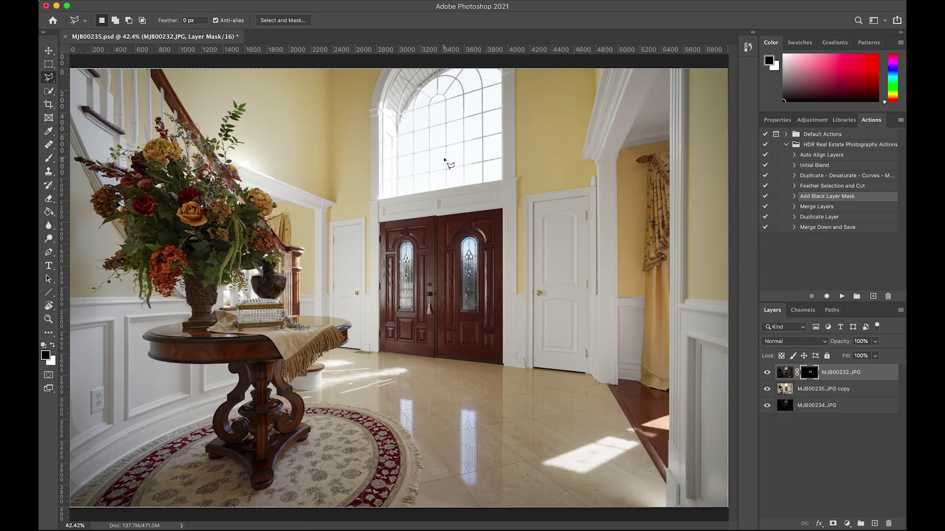
key("z")
left_click_drag(432, 127, 475, 162)
left_click_drag(445, 247, 321, 240)
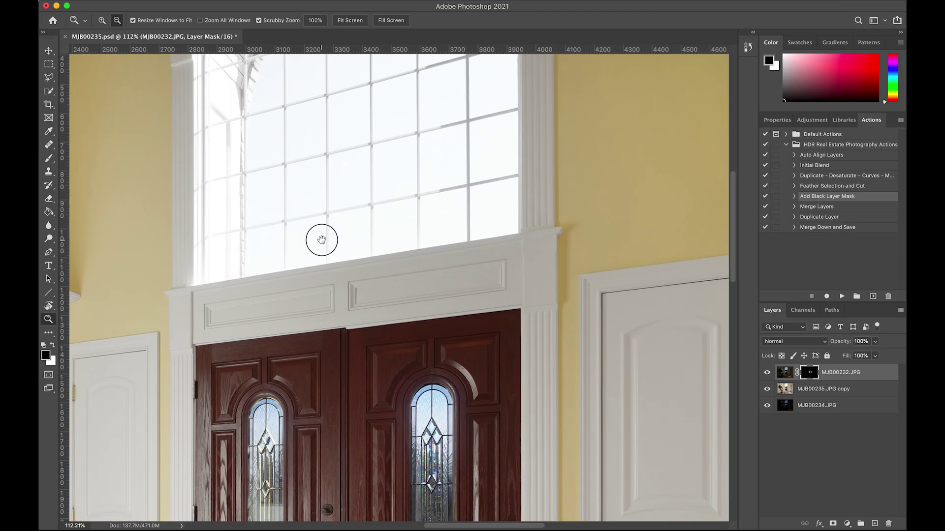
left_click_drag(185, 299, 147, 315)
key("l")
left_click(480, 250)
mouse_move(487, 212)
left_mouse_down()
mouse_move(485, 391)
mouse_move(482, 361)
left_mouse_up()
left_click(472, 101)
left_click(211, 87)
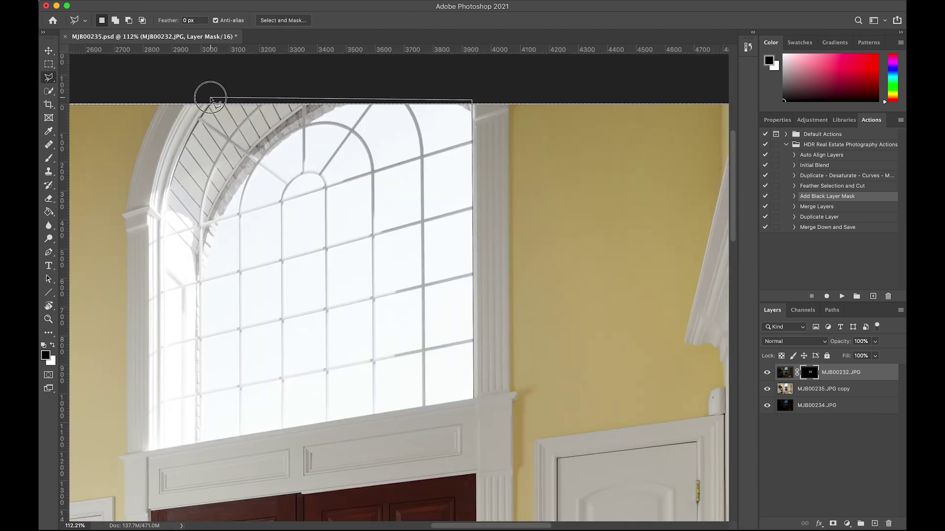
- Carry the lasso outline onto the upper left curve of the window arch, removing the misplaced points
scroll(211, 94, "up", 3)
scroll(170, 154, "down", 3)
scroll(202, 97, "left", 2)
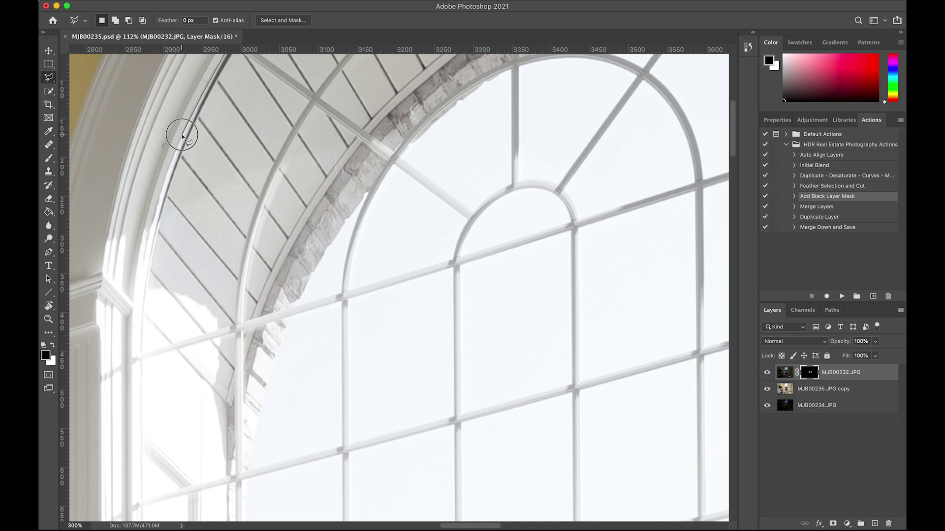
scroll(167, 329, "up", 3)
scroll(163, 324, "down", 3)
key("BackSpace")
key("BackSpace")
key("BackSpace")
key("BackSpace")
key("BackSpace")
scroll(150, 366, "up", 3)
left_click(174, 146)
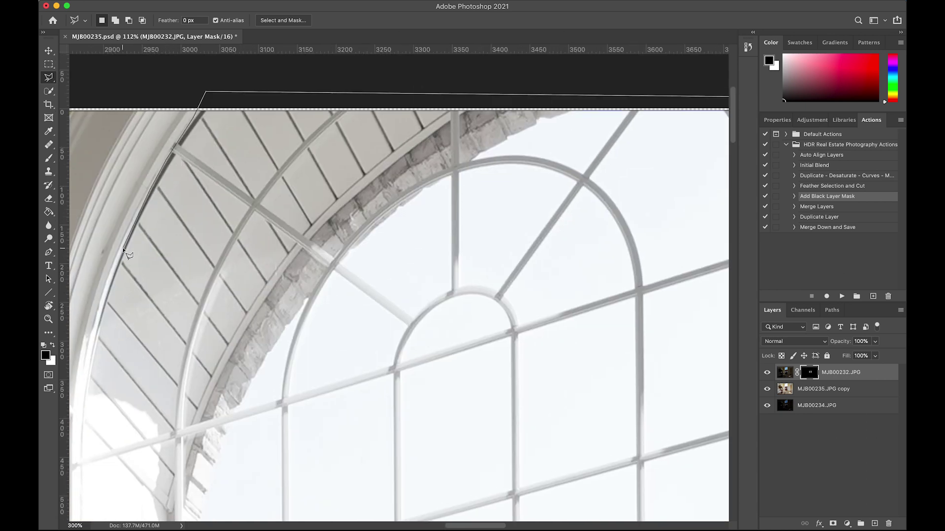
- Continue the lasso outline down the rest of the arch curve and along the window's left inner edge
scroll(121, 246, "down", 3)
scroll(124, 237, "left", 1)
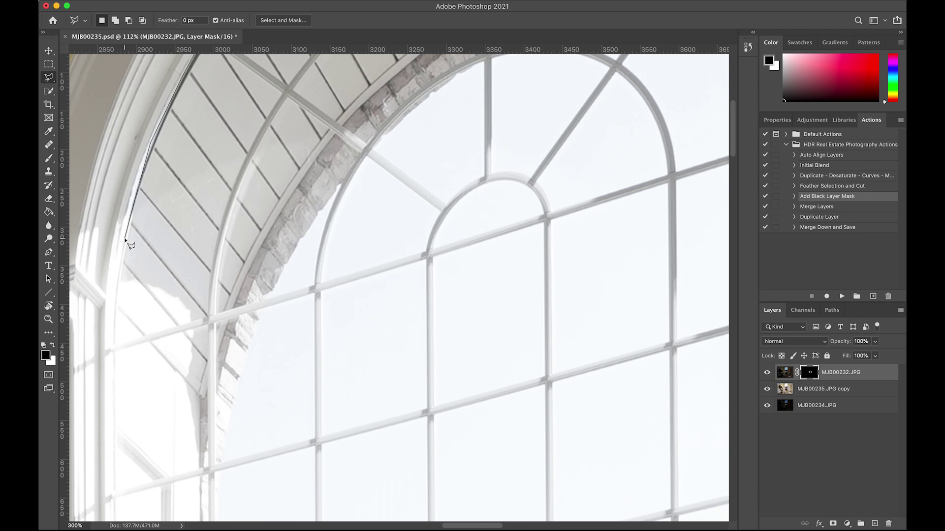
scroll(130, 245, "up", 3)
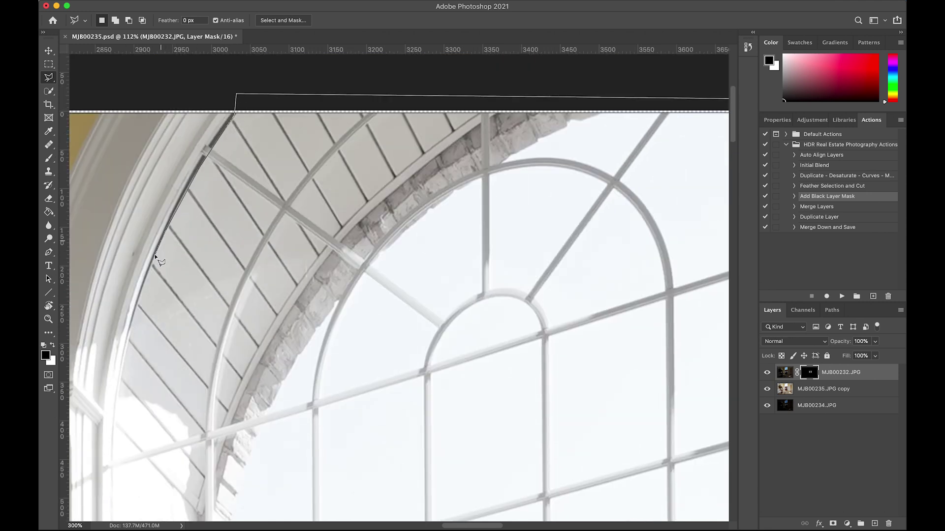
scroll(163, 236, "down", 3)
scroll(170, 201, "left", 1)
scroll(153, 328, "down", 12)
scroll(158, 253, "left", 1)
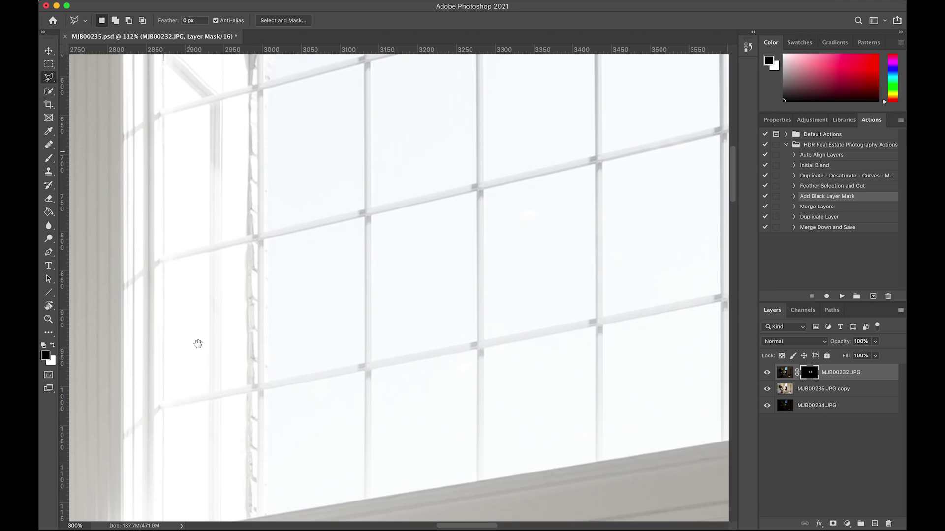
- Close the window selection along the sill and run the Feather Selection and Cut action on the MJB00232.JPG layer mask
left_click(164, 443)
left_click_drag(279, 405, 99, 423)
left_click(642, 346)
key("super+0")
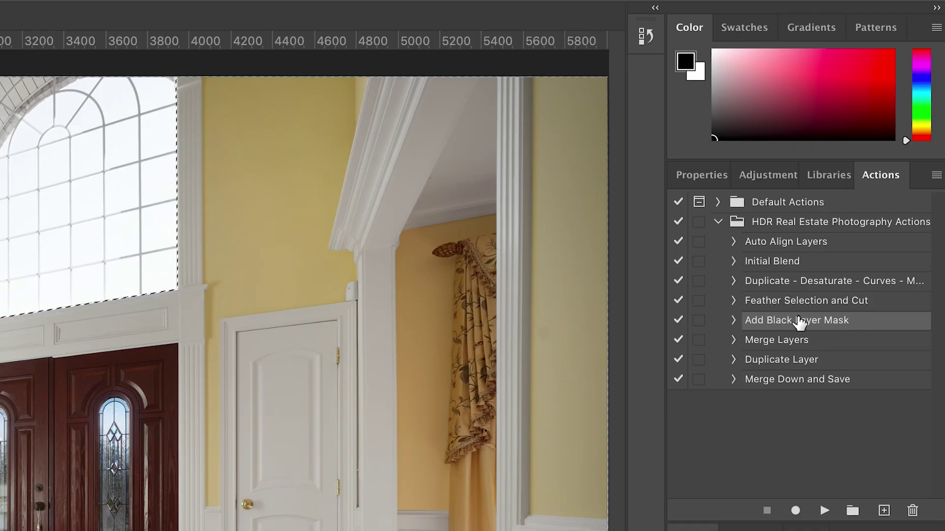
left_click(787, 302)
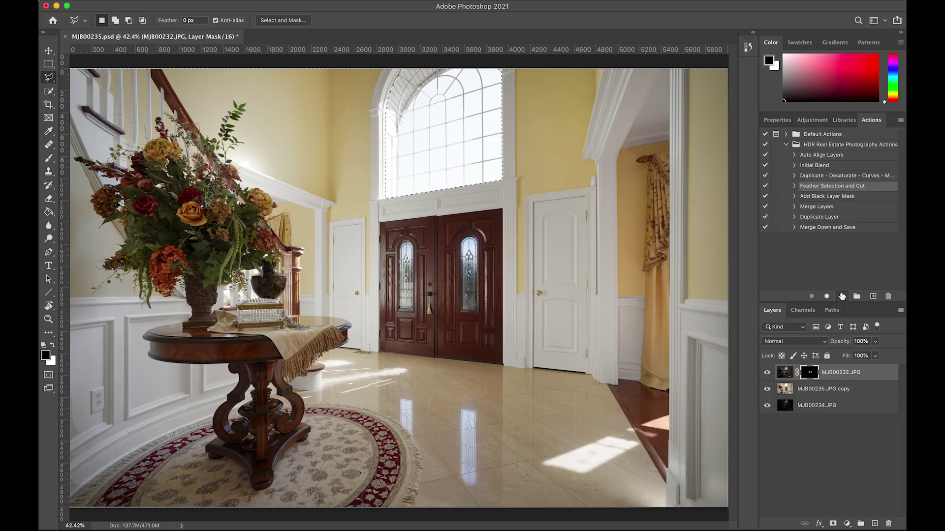
left_click(824, 510)
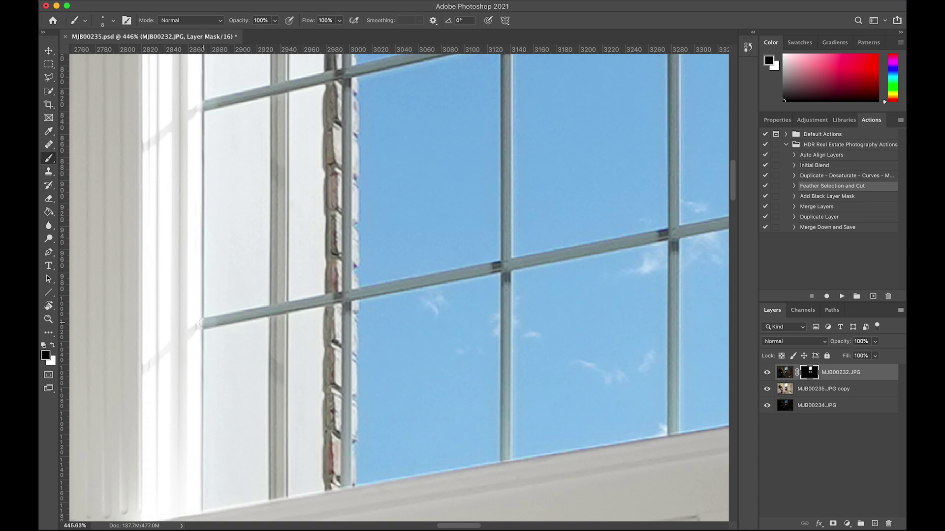
- Paint straight black strokes on the MJB00232.JPG mask over the window's lower horizontal grille bars
scroll(261, 255, "right", 15)
left_click(483, 140, "shift")
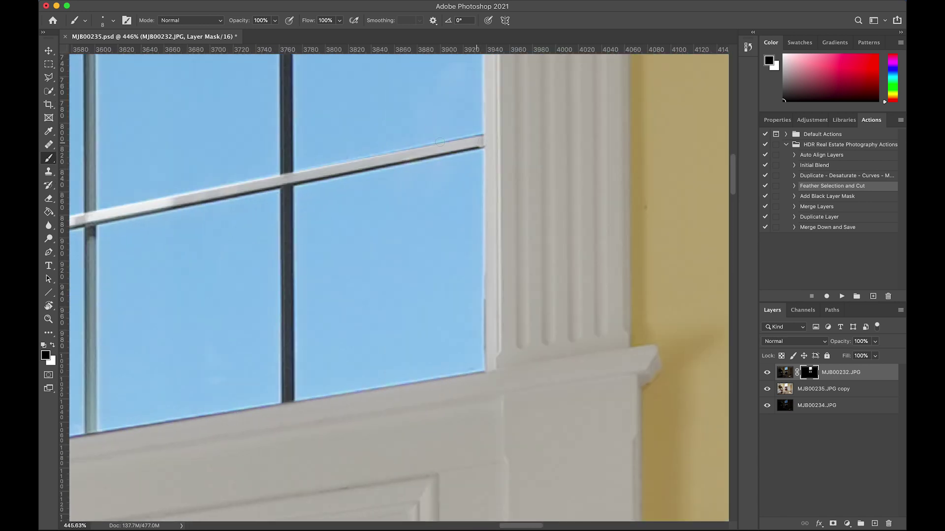
scroll(439, 142, "left", 20)
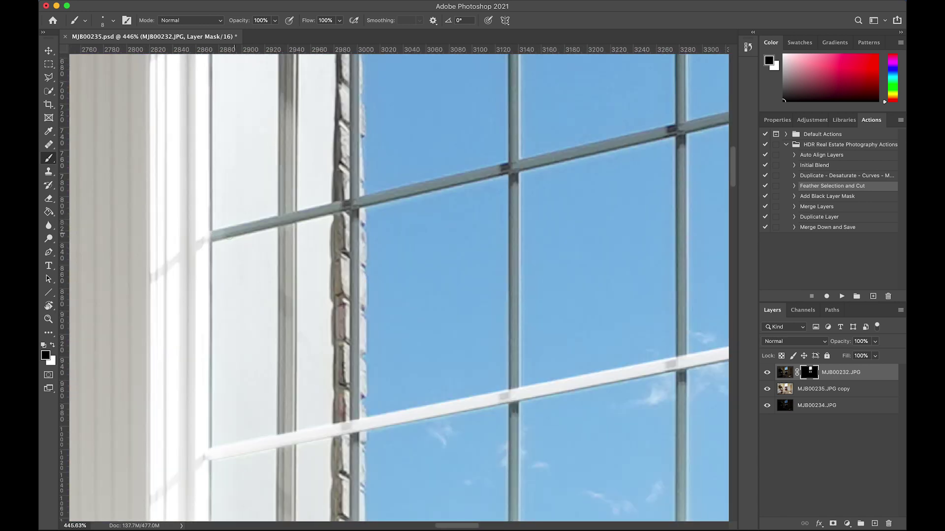
left_click(213, 237)
left_click_drag(639, 123, 310, 178)
left_click_drag(698, 108, 74, 182)
left_click(460, 153, "shift")
left_click_drag(372, 166, 611, 130)
- Paint straight black strokes on the mask over the remaining horizontal grille bars higher up the window
scroll(308, 166, "left", 20)
scroll(310, 388, "up", 5)
scroll(274, 289, "right", 20)
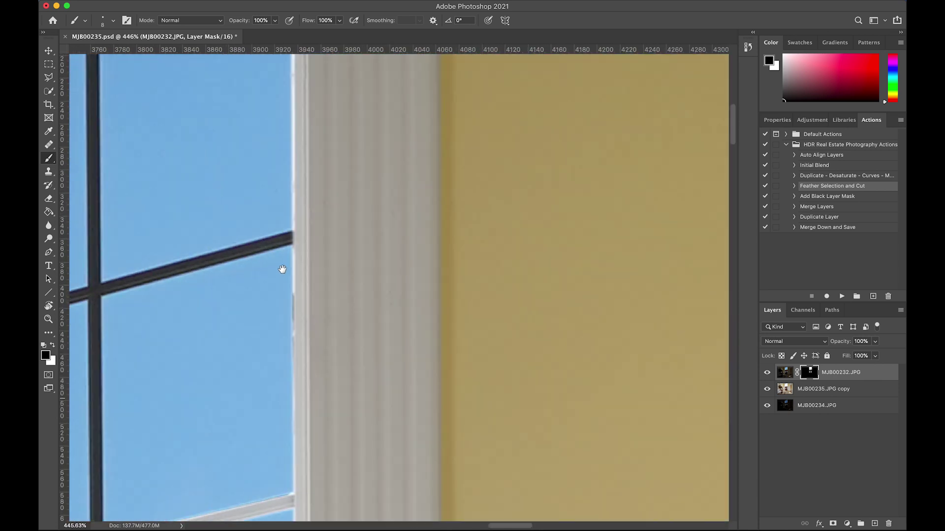
scroll(278, 243, "left", 20)
scroll(279, 243, "down", 5)
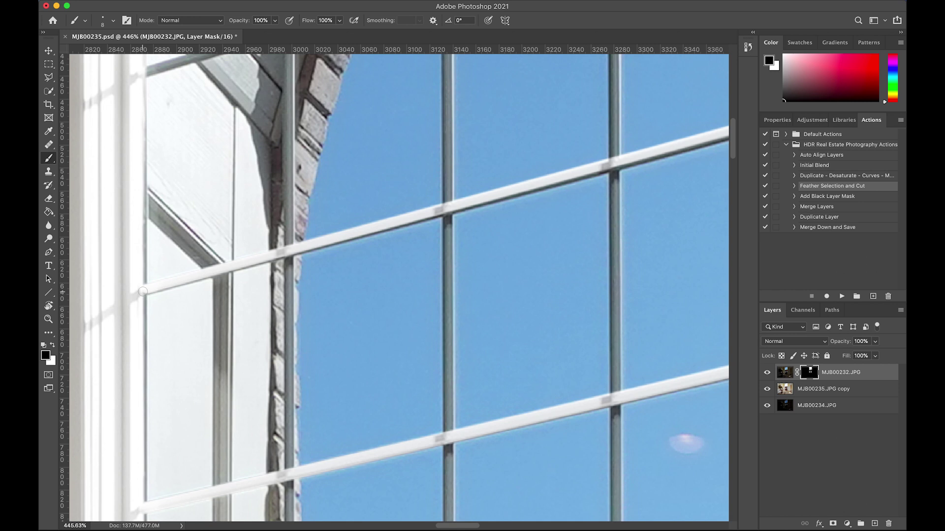
scroll(273, 333, "up", 15)
scroll(272, 333, "right", 20)
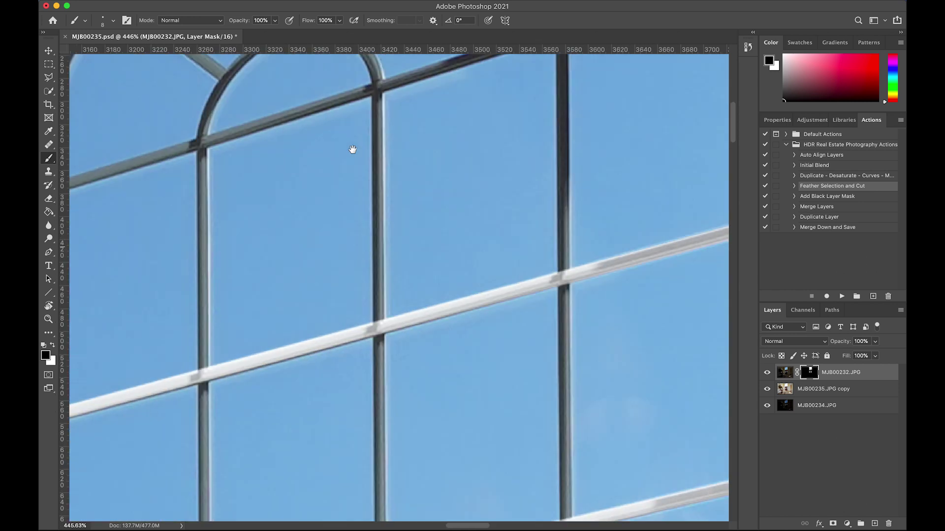
scroll(448, 168, "left", 20)
scroll(402, 248, "down", 10)
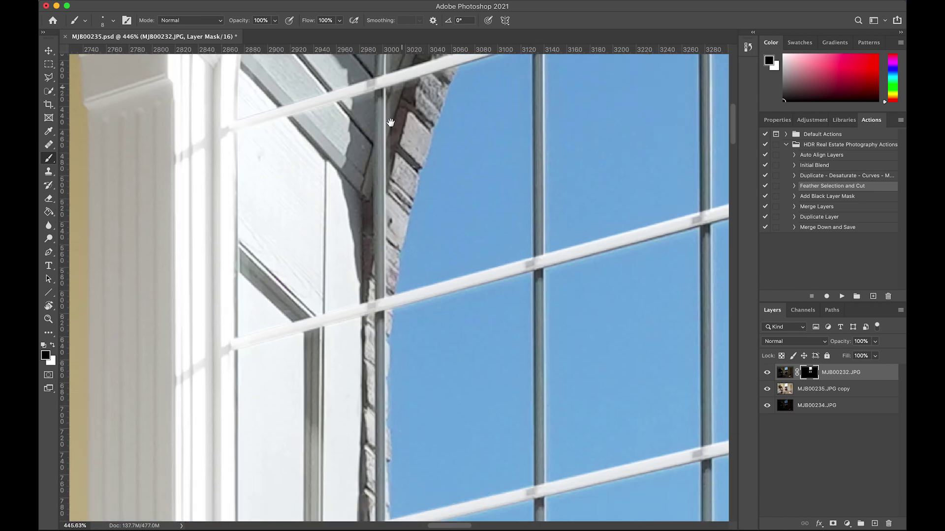
- Paint straight black strokes on the mask along the window's vertical grille bars from the arch down to the sill
scroll(402, 247, "down", 3)
scroll(446, 208, "up", 10)
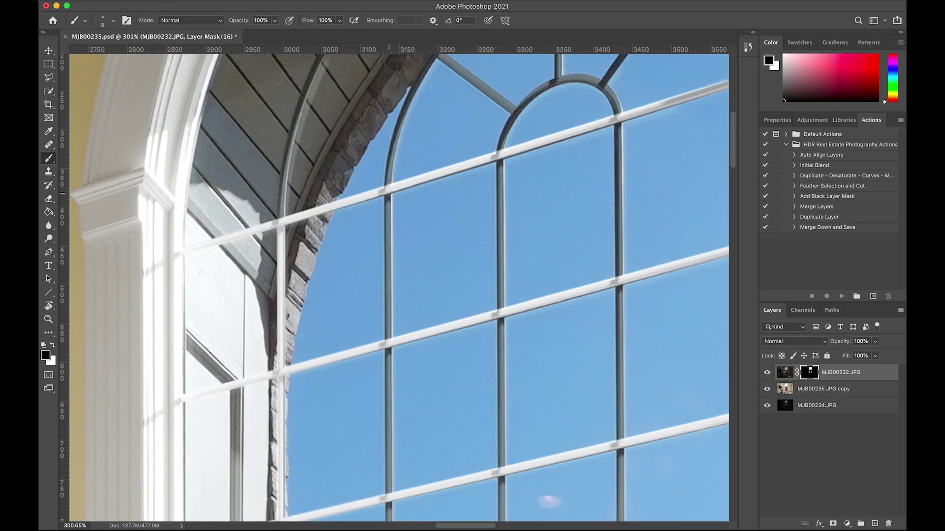
scroll(498, 190, "down", 10)
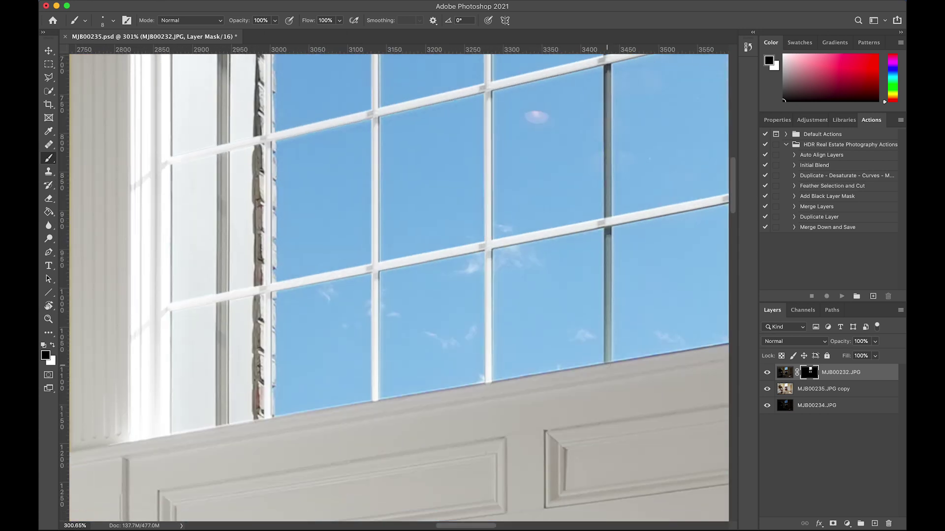
scroll(498, 190, "up", 11)
scroll(619, 228, "right", 10)
scroll(603, 265, "down", 10)
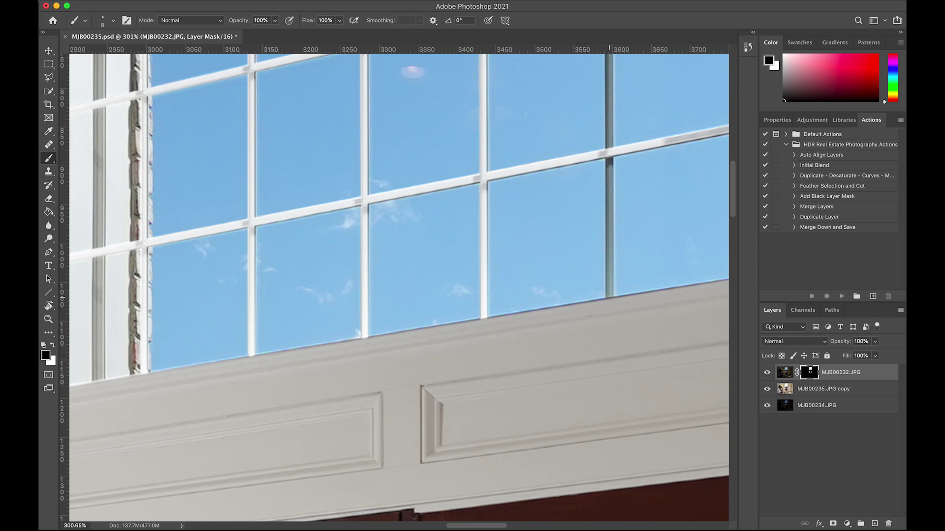
scroll(603, 265, "up", 11)
scroll(601, 266, "right", 5)
scroll(600, 266, "down", 8)
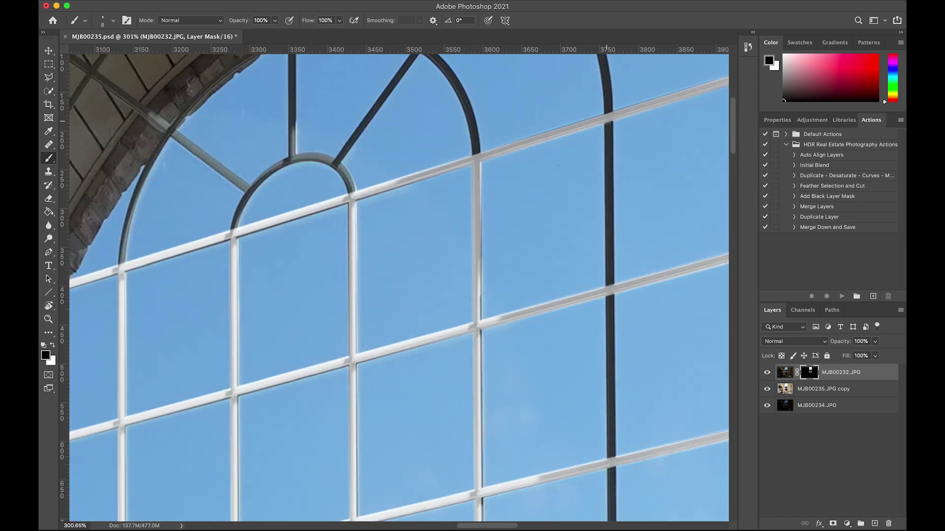
- Paint black on the mask along the diagonal and vertical spokes that radiate from the window's small inner arch
scroll(596, 323, "up", 10)
scroll(517, 254, "left", 8)
left_click(343, 102, "shift")
left_click(582, 280, "shift")
left_click(624, 65)
left_click(624, 243, "shift")
scroll(536, 173, "right", 4)
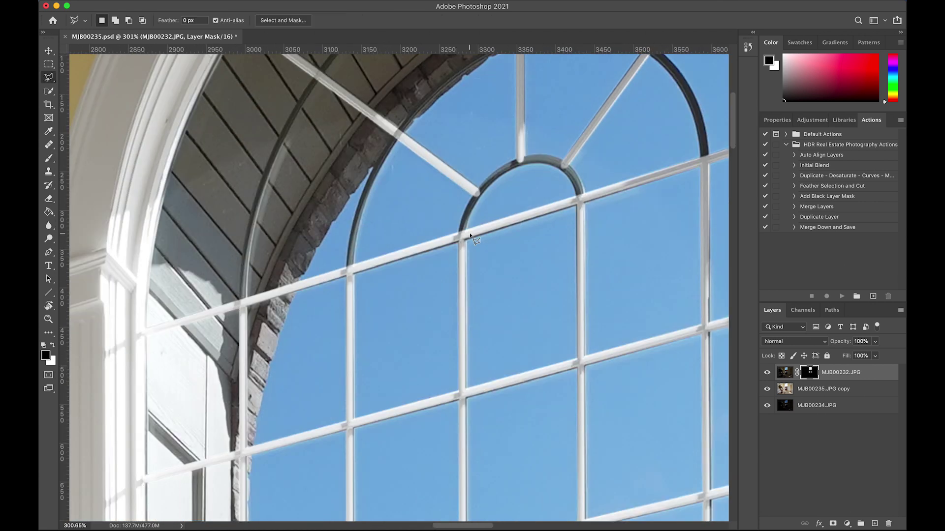
- Zoom to 600%, outline the small inner arch bar with the polygonal lasso, fill it with black on the mask and deselect
key("super+plus")
key("super+plus")
key("super+plus")
left_click_drag(470, 235, 431, 372)
left_click(429, 373)
left_click(435, 352)
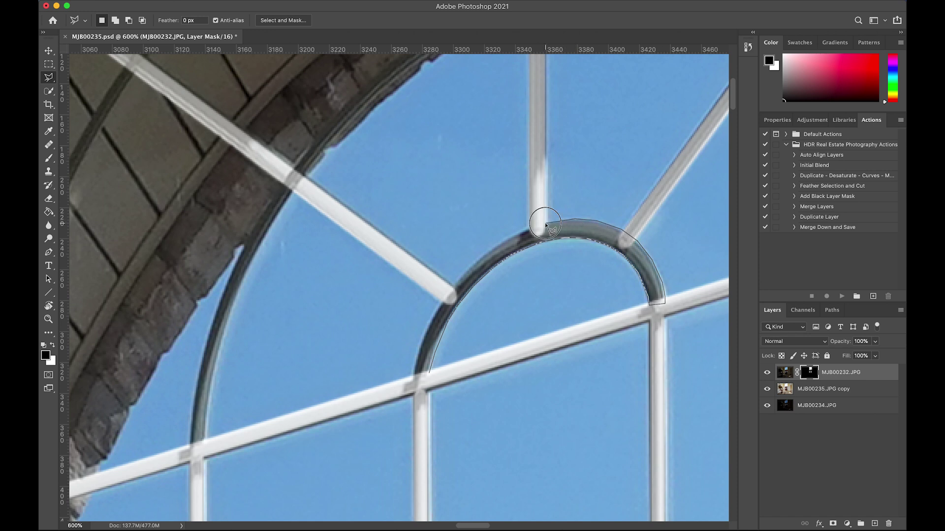
double_click(415, 373)
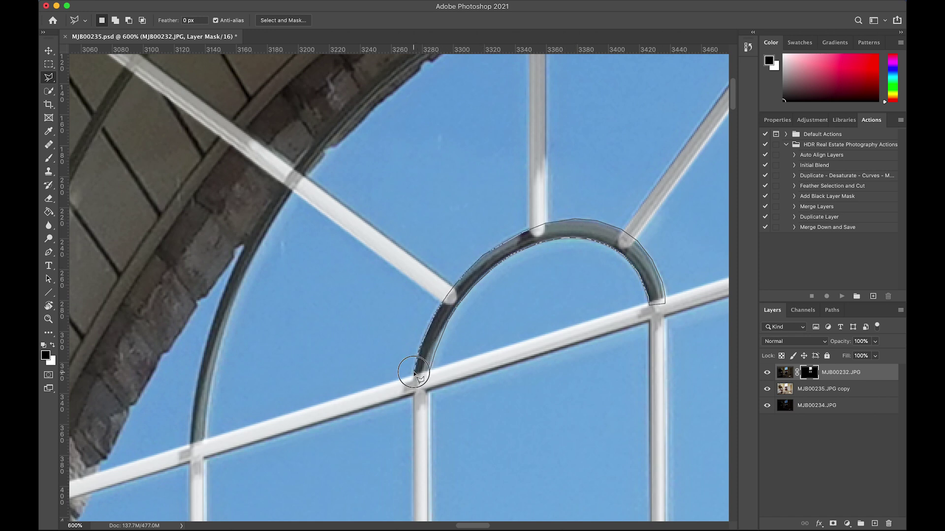
key("x")
key("alt+BackSpace")
key("super+d")
- Outline the middle arch bar's left segment below the left diagonal spoke, fill it with black on the mask and deselect
left_click_drag(394, 296, 557, 247)
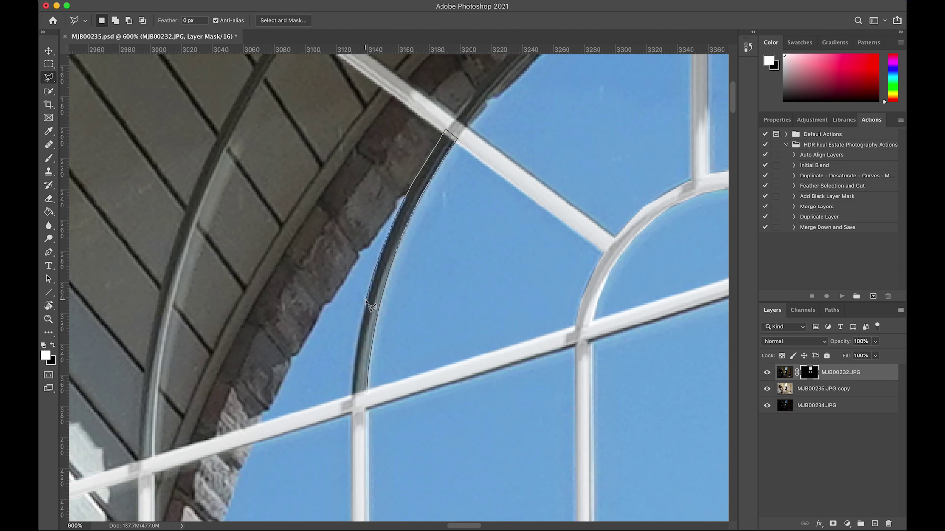
left_click(366, 394)
key("BackSpace")
key("super+d")
- Outline the middle arch bar's segment between the left diagonal and vertical spokes, fill it with black on the mask and deselect
left_click_drag(459, 197, 345, 430)
left_click(351, 362)
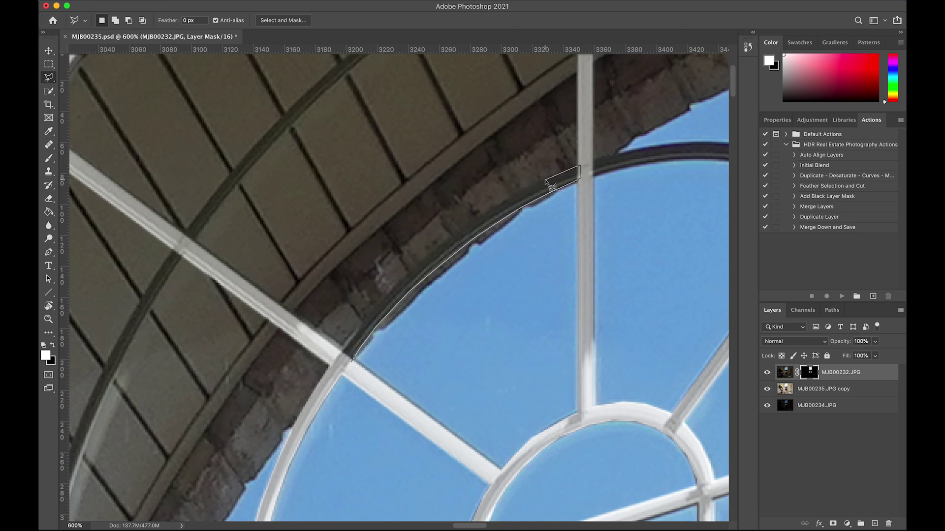
left_click(374, 313)
double_click(338, 358)
key("alt+BackSpace")
key("super+d")
- Outline the middle arch bar's two segments right of the vertical spoke and fill each with black on the mask
left_click_drag(604, 255, 422, 330)
left_click(411, 253)
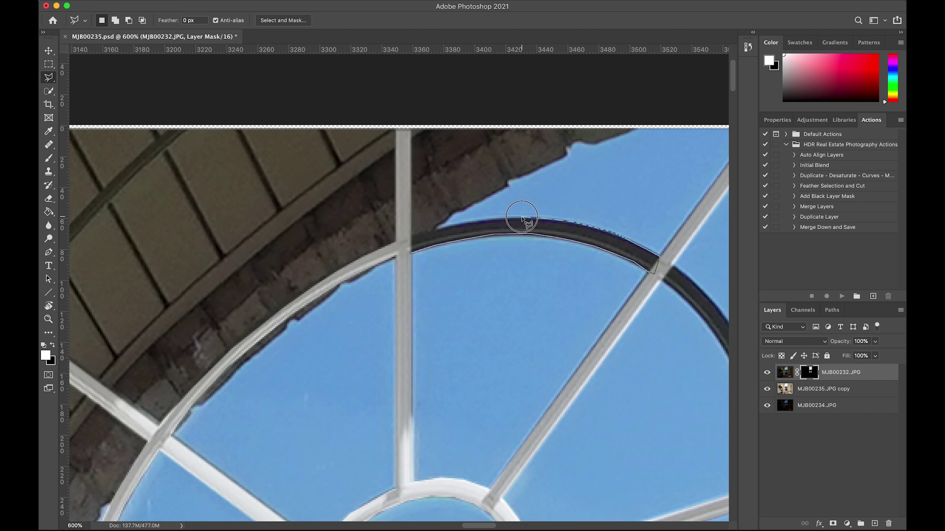
left_click(419, 241)
key("alt+BackSpace")
scroll(453, 237, "right", 5)
scroll(453, 238, "down", 1)
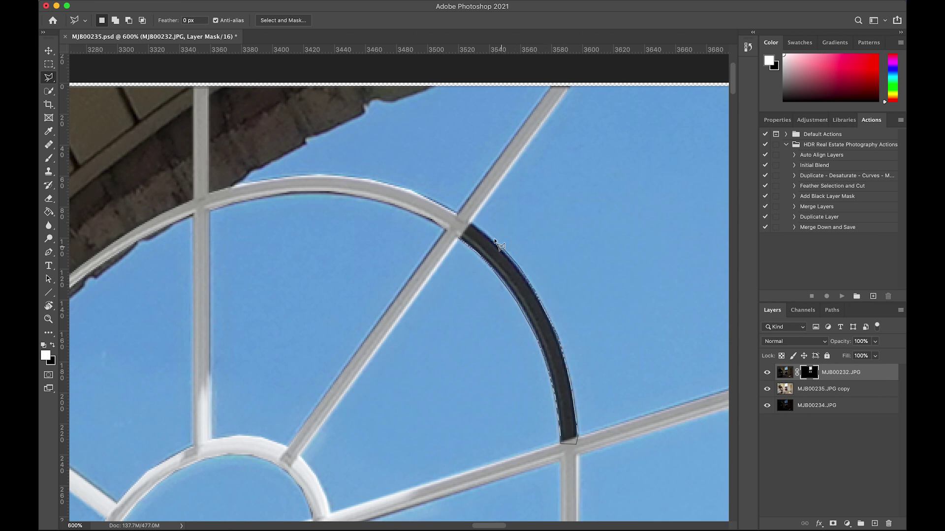
key("alt+BackSpace")
- Outline the outer arch bar's left segment between the horizontal bar and the diagonal spoke, and black it out on the mask
scroll(507, 253, "left", 10)
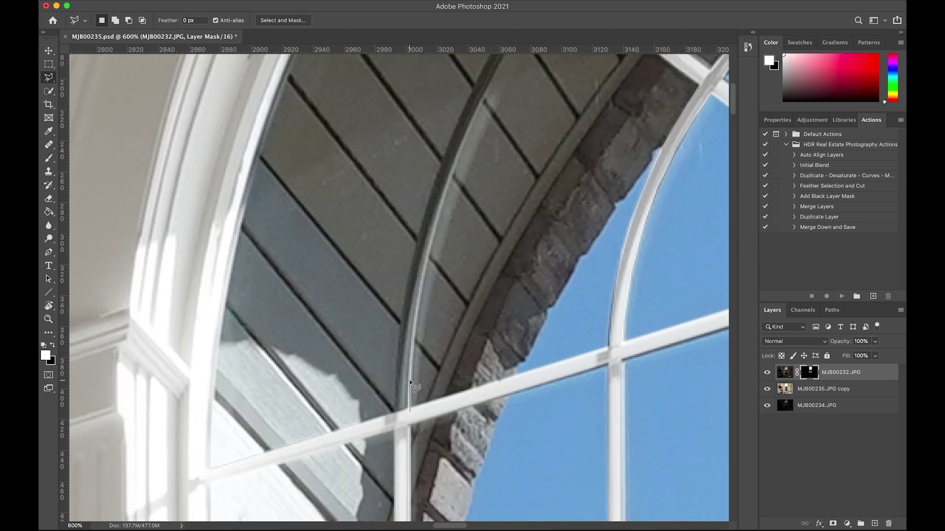
scroll(457, 167, "up", 3)
scroll(457, 167, "right", 2)
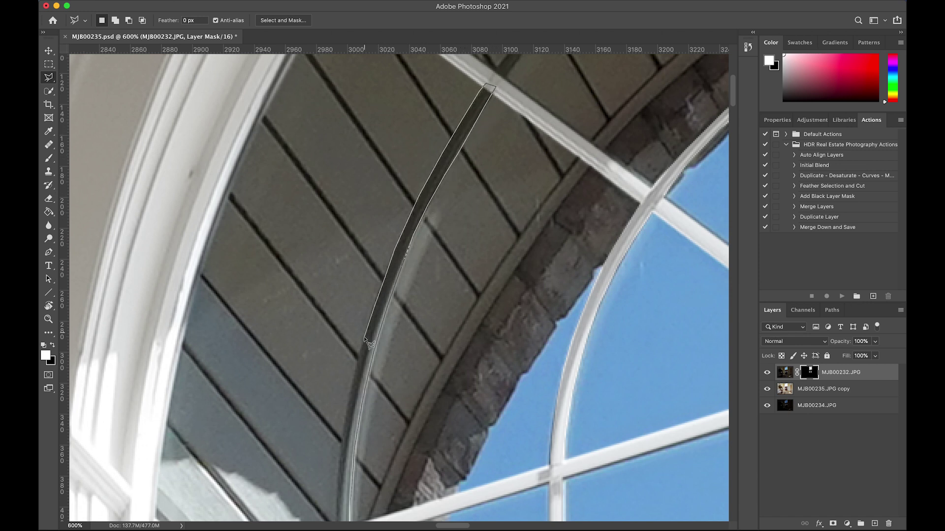
scroll(368, 342, "down", 3)
scroll(369, 342, "left", 1)
double_click(355, 424)
key("super+x")
- Outline the outer arch bar's segment from the left diagonal spoke to the image's upper edge and black it out on the mask
left_click_drag(418, 147, 343, 312)
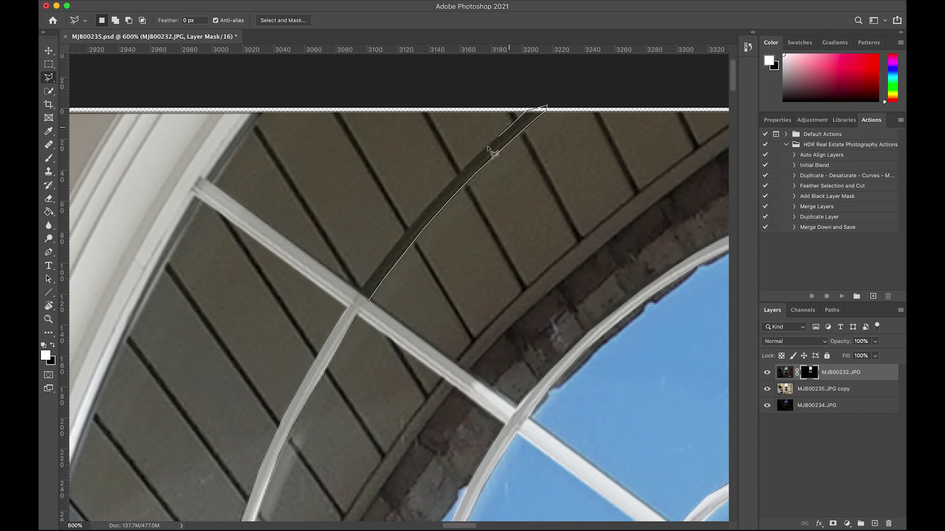
left_click(353, 310)
left_click(366, 302)
key("super+x")
- Select the outer arch bar's right segment, black it out on the mask and fit the whole photo in view
mouse_move(445, 265)
left_mouse_down()
mouse_move(339, 392)
mouse_move(148, 231)
left_mouse_up()
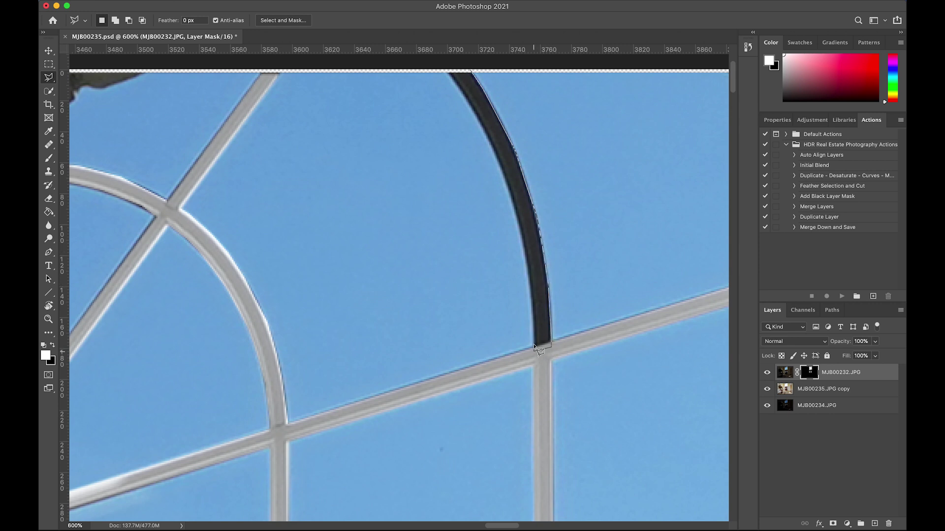
left_click(449, 73)
key("super+0")
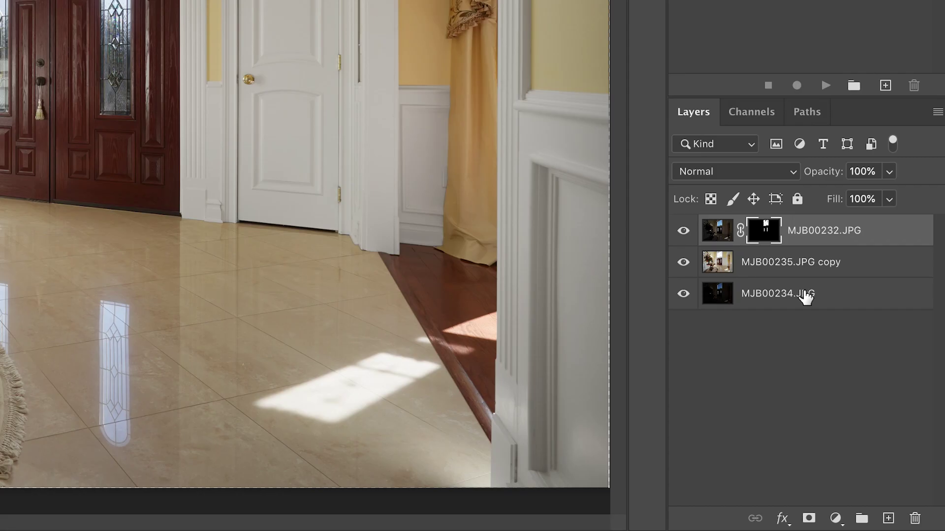
- Run the Merge Down and Save action on the layer stack to flatten and save the blended photo
left_click(806, 296, "shift")
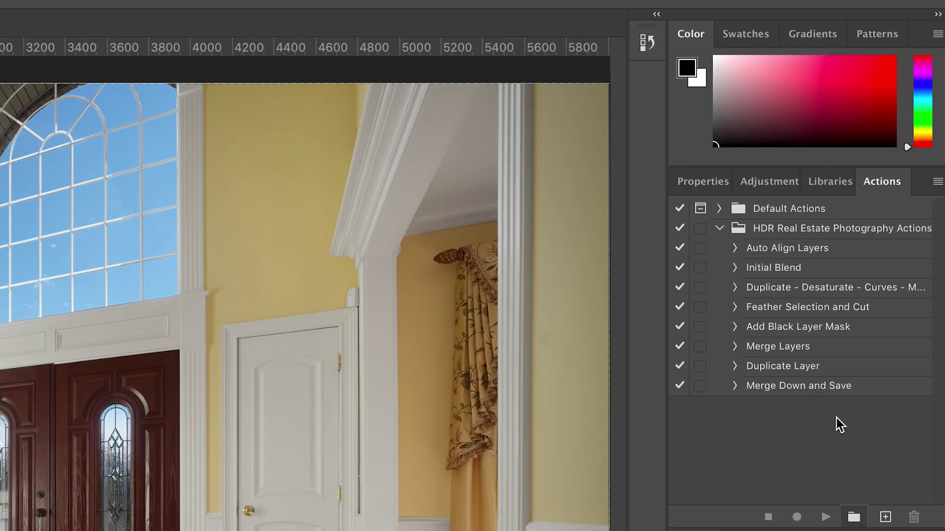
left_click(814, 388)
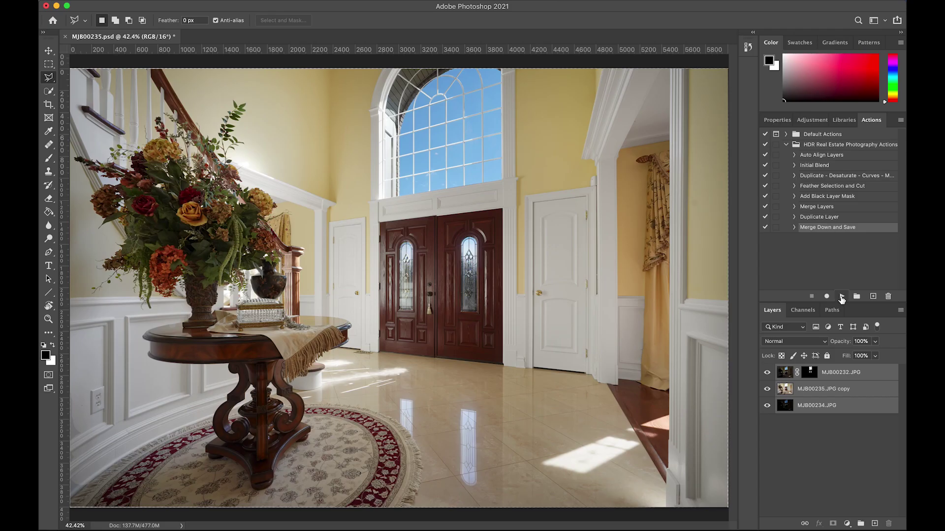
left_click(826, 517)
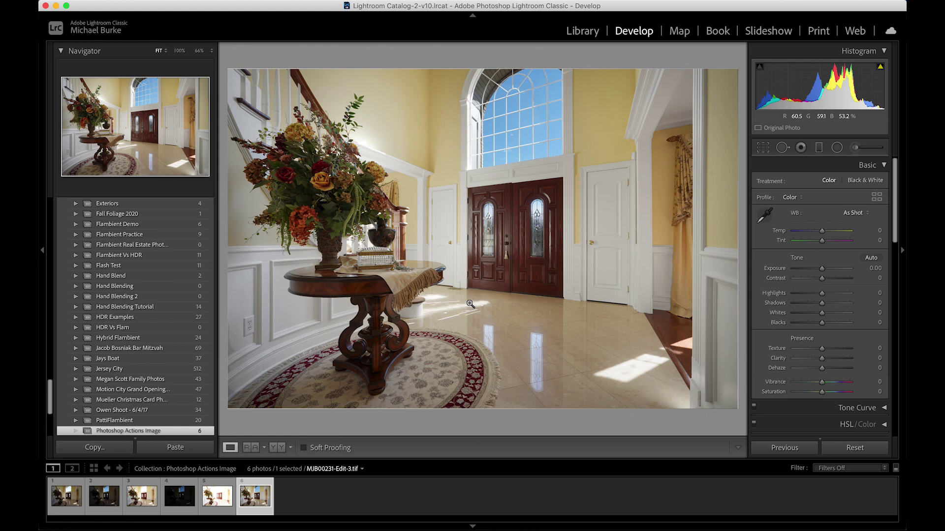
- Apply the user preset Interior HDR Finishing Preset to the merged foyer photo in Lightroom Classic
scroll(164, 260, "up", 15)
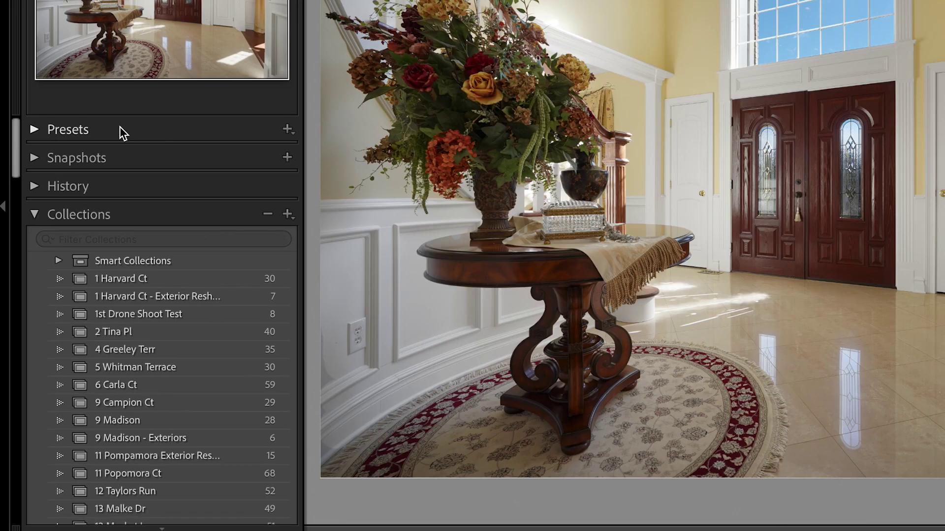
left_click(38, 131)
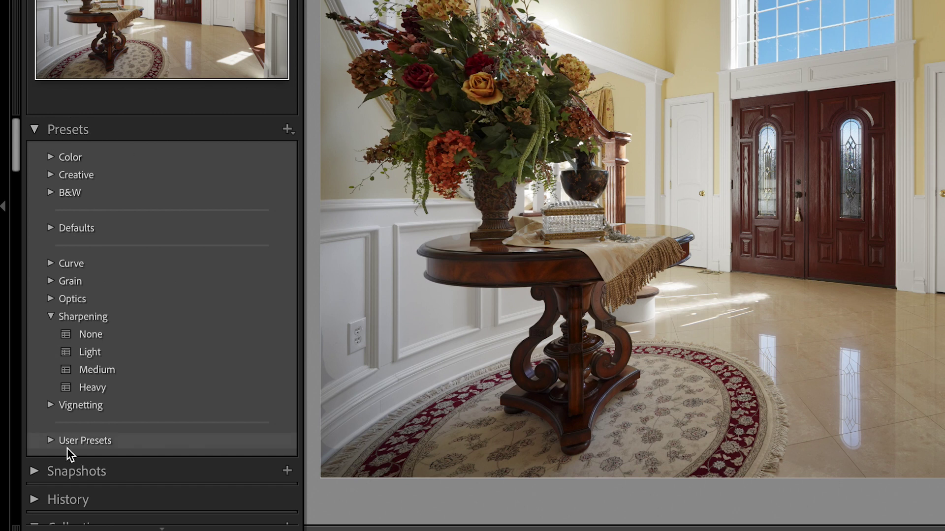
left_click(51, 443)
left_click(124, 459)
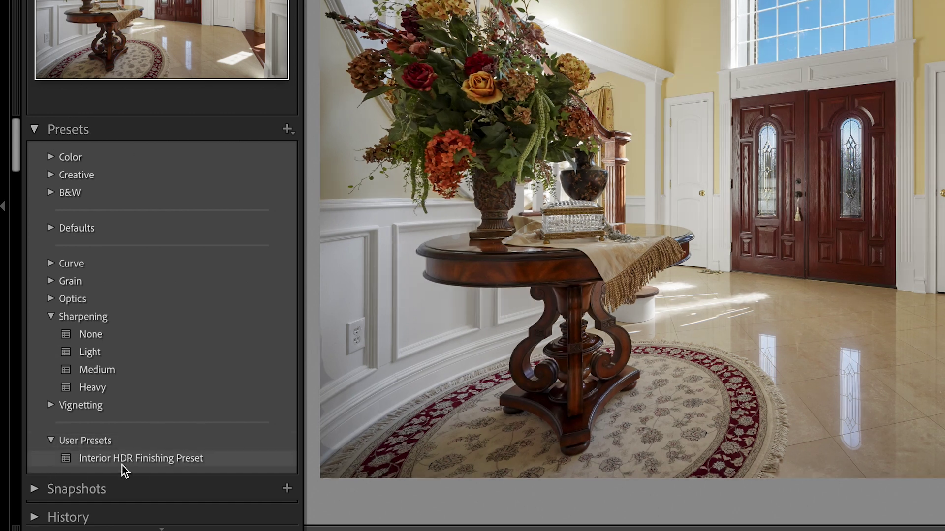
left_click(149, 463)
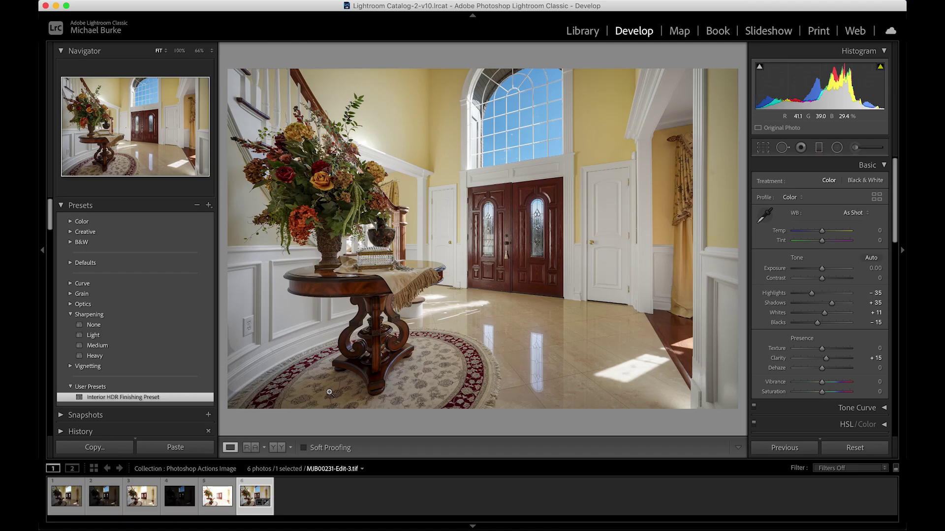
- Compare the photo before and after the preset, and review the applied tone, clarity, sharpening and transform settings
key("backslash")
key("backslash")
key("backslash")
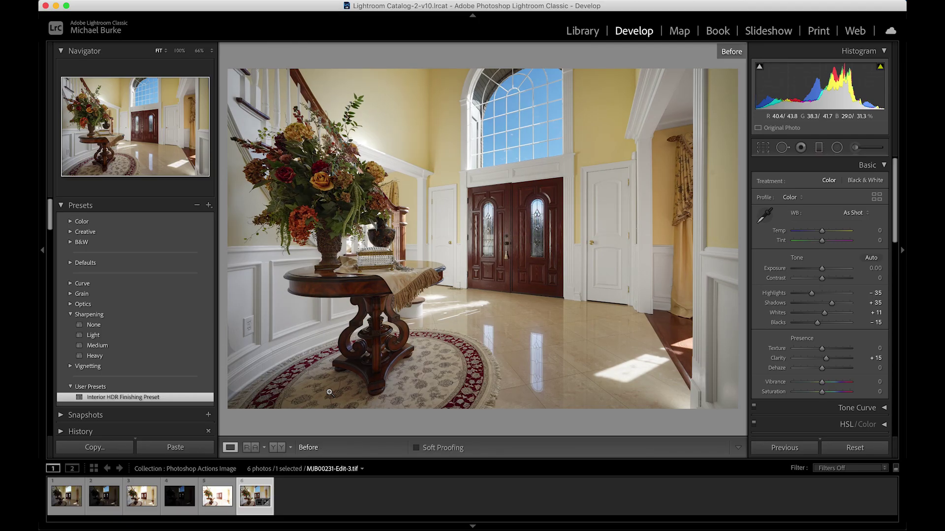
key("backslash")
key("backslash")
key("backslash")
key("backslash")
key("backslash")
key("backslash")
key("backslash")
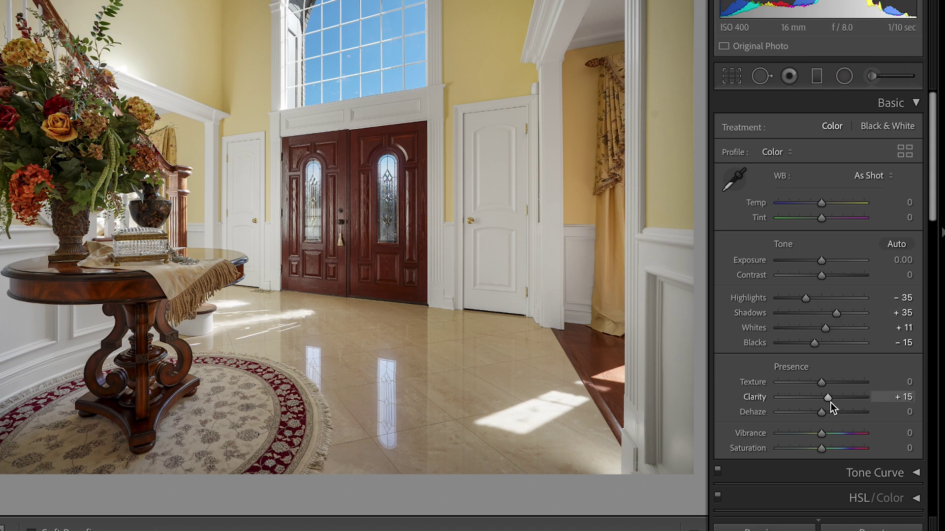
scroll(841, 408, "down", 2)
scroll(841, 413, "down", 8)
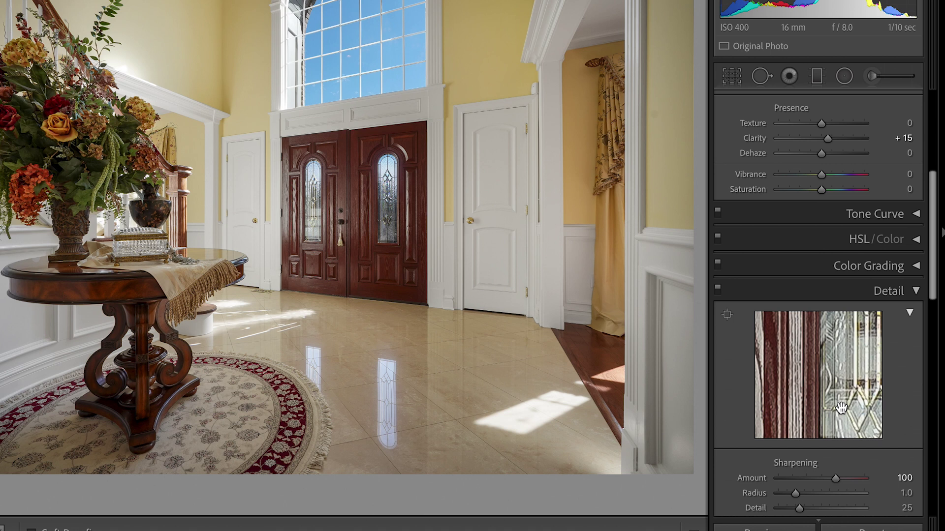
scroll(848, 480, "down", 13)
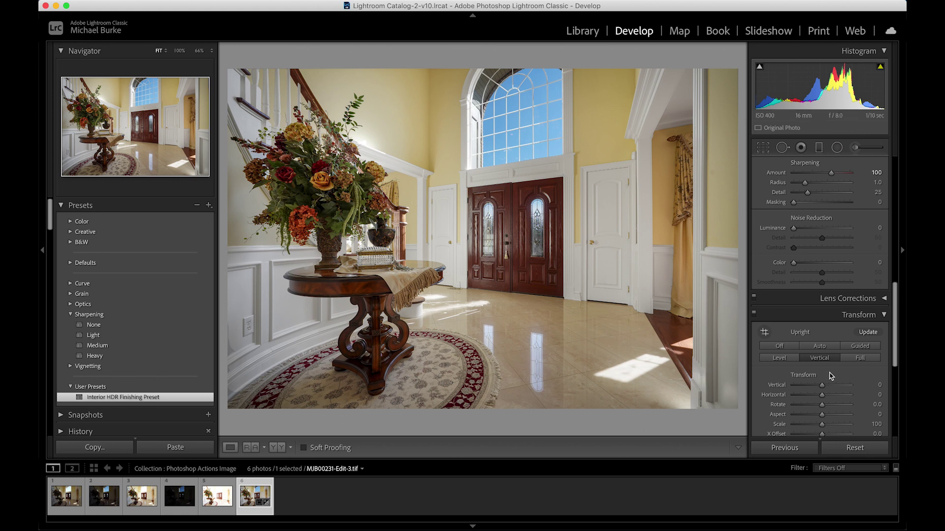
- Raise the foyer photo's overall exposure to +0.20
scroll(830, 377, "up", 15)
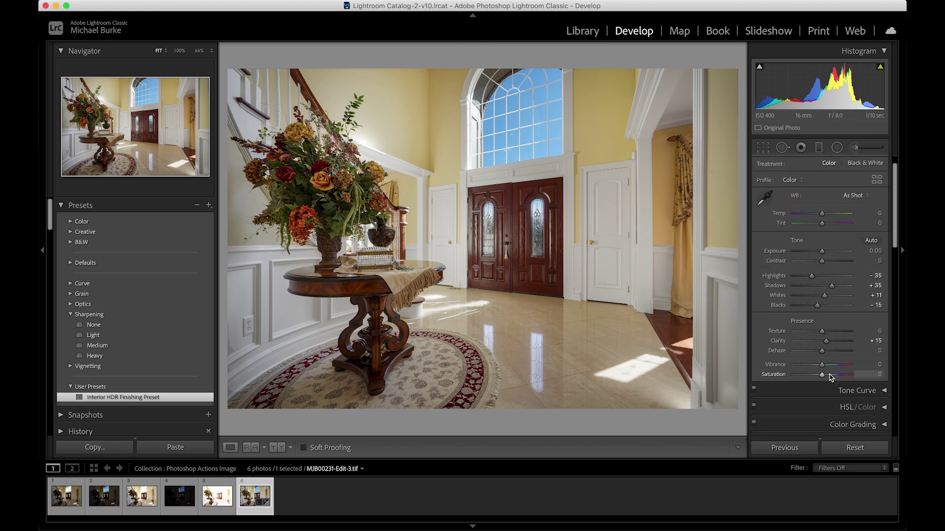
left_click_drag(823, 269, 823, 270)
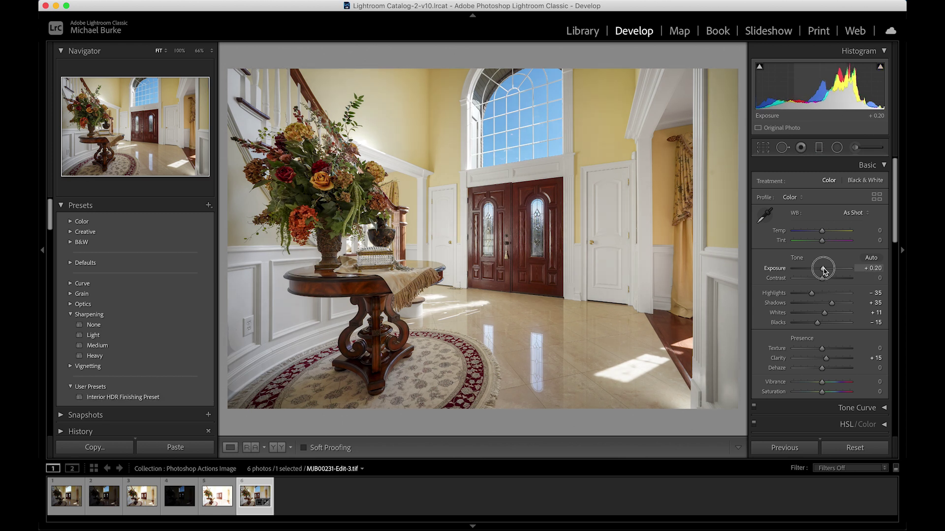